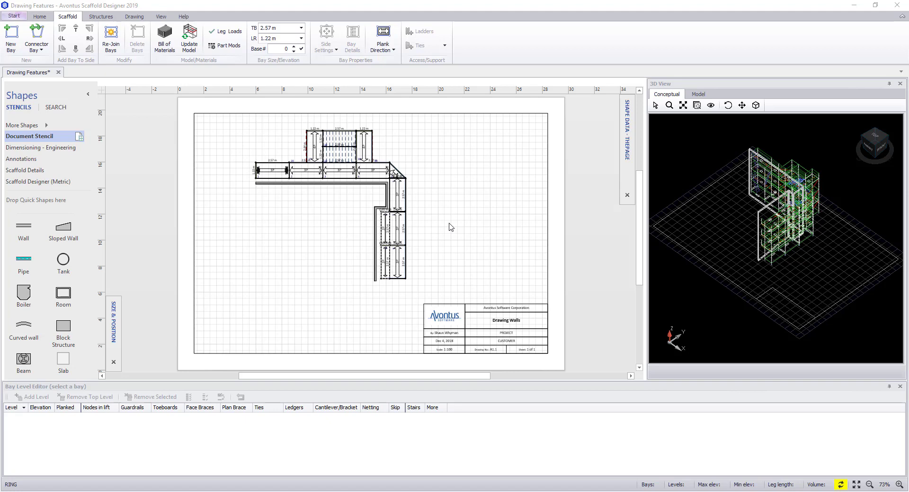
- Turn on Page Tabs from the View ribbon so the Plan page tab appears below the drawing
left_click(161, 16)
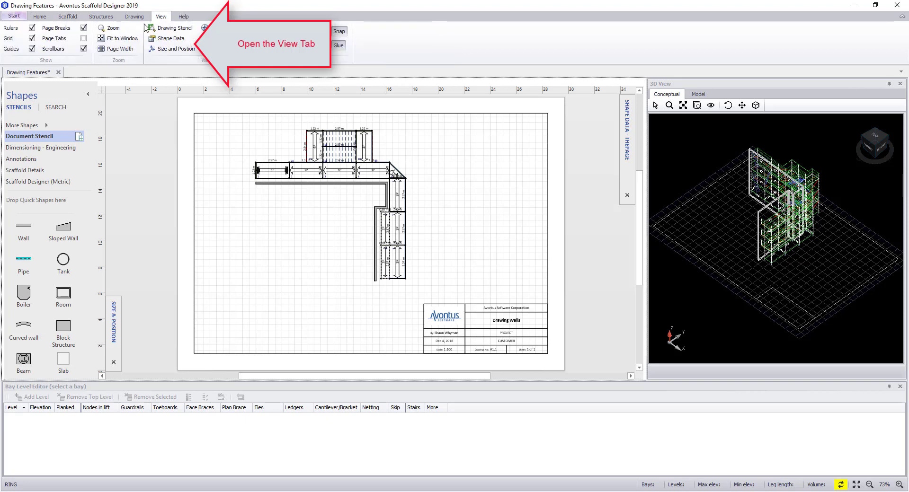
left_click(84, 38)
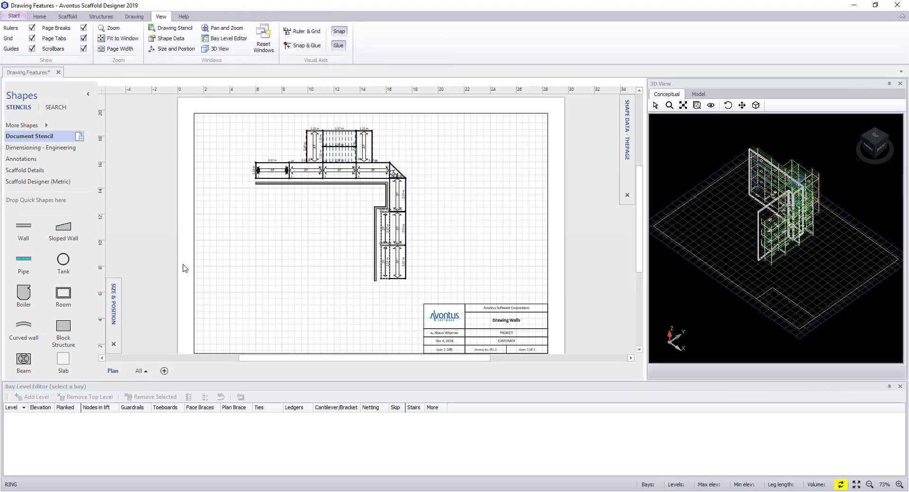
- Add a new page named 'Sections & Elevations', then return to the Plan page
left_click(164, 371)
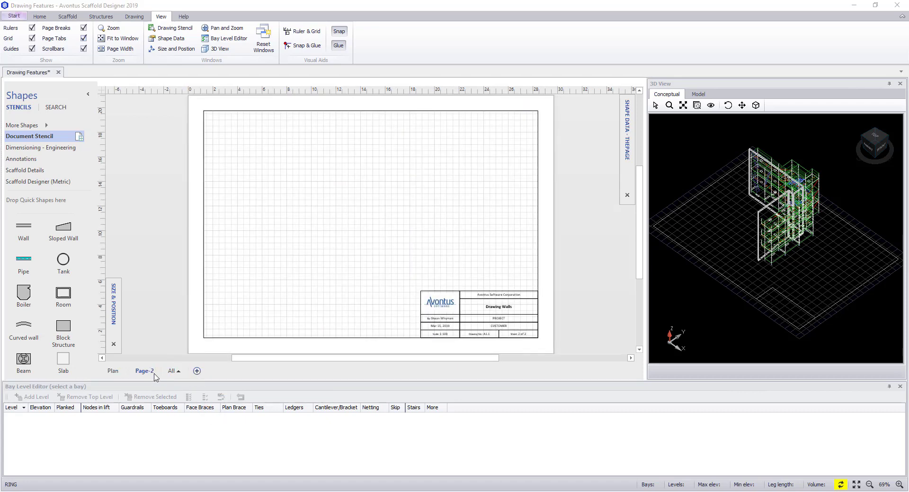
right_click(148, 373)
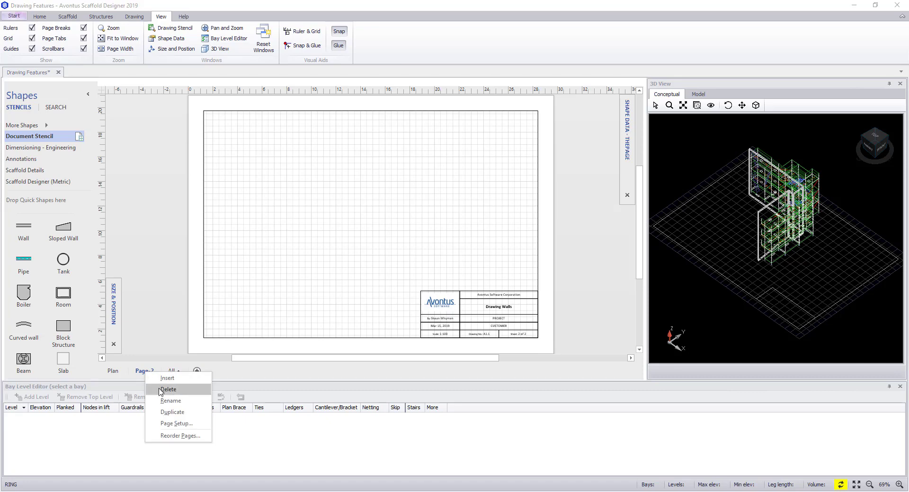
left_click(170, 401)
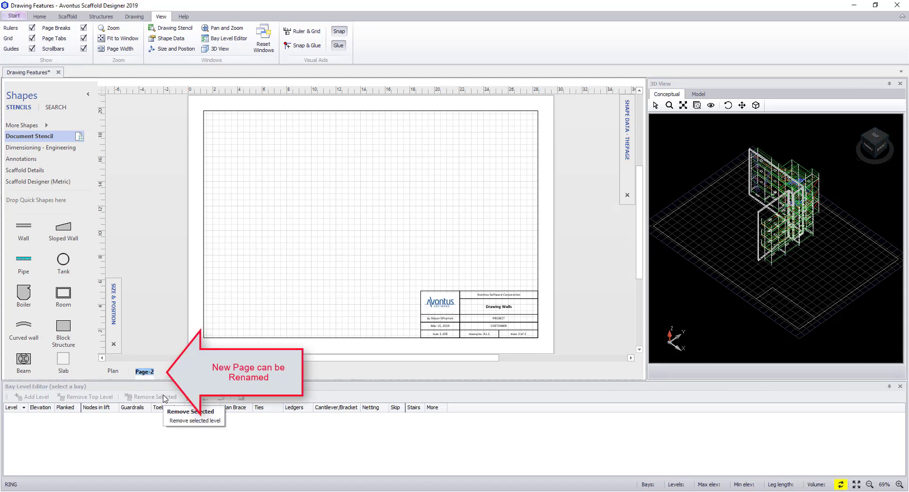
type("Sectio")
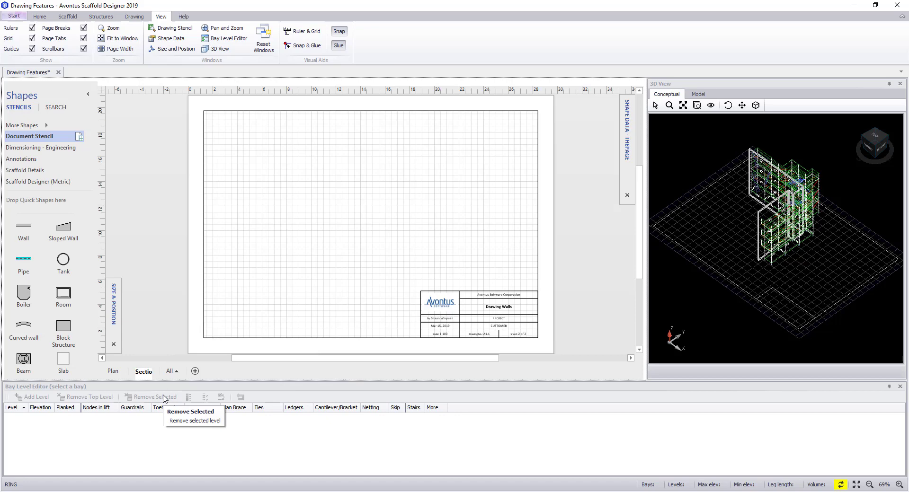
type("ns & Elevations")
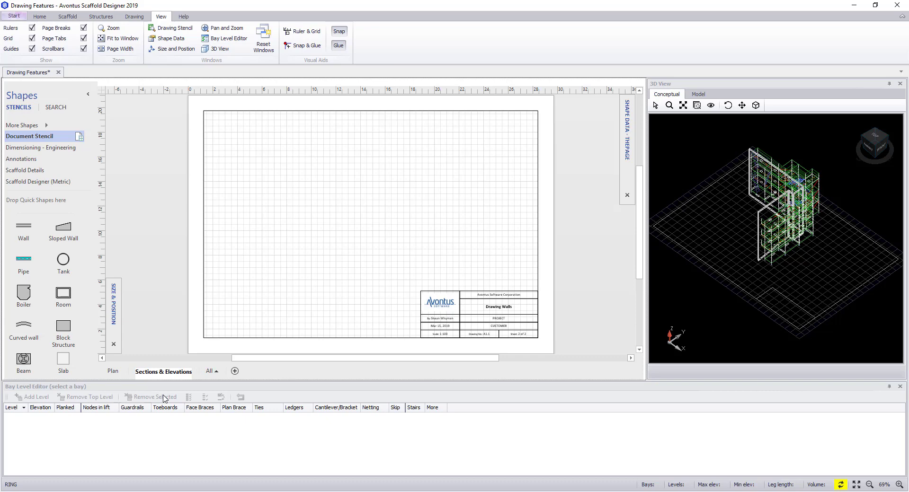
key("Return")
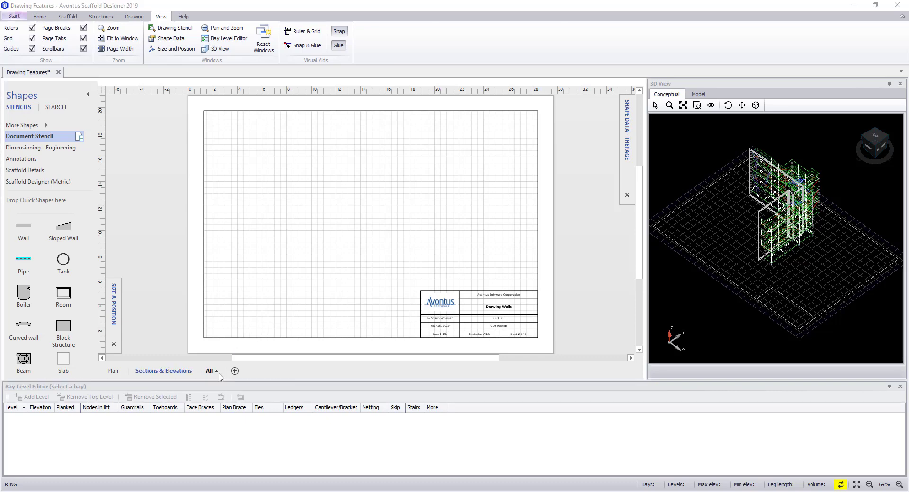
left_click(114, 371)
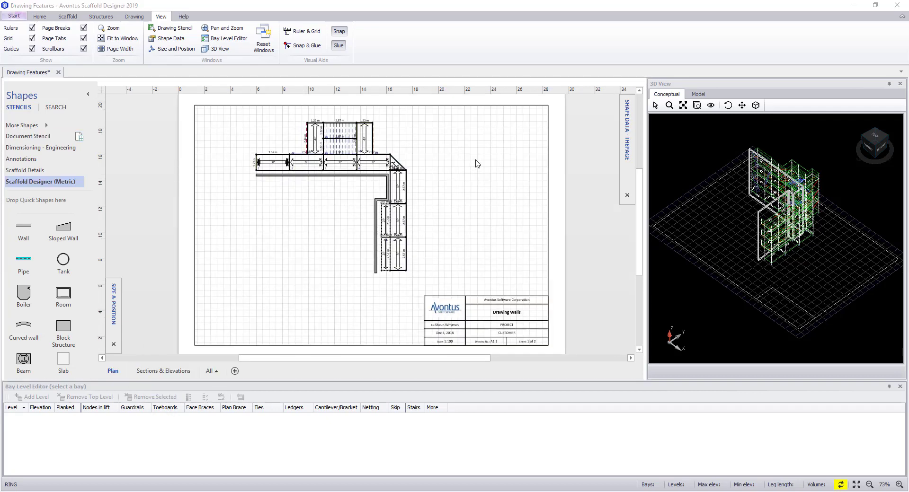
- Show the rendered 3D model as a flat BACK elevation and copy it as a vector image
left_click(698, 95)
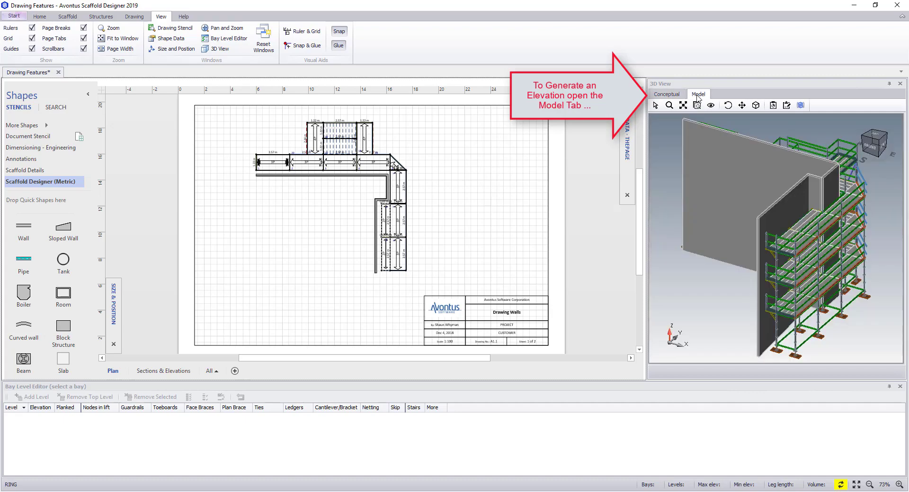
left_click_drag(883, 147, 848, 147)
left_click(878, 151)
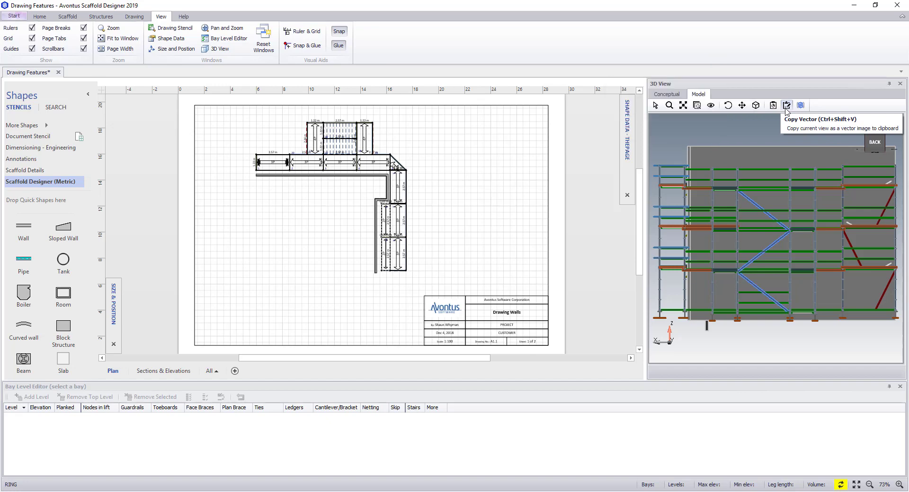
left_click(787, 107)
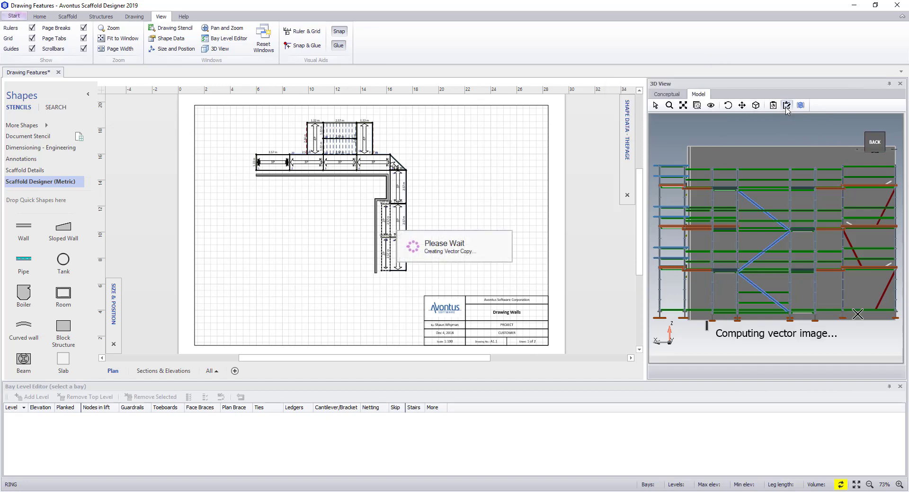
- Paste the back elevation onto the Sections & Elevations page and enlarge it by its corner handle
left_click(171, 372)
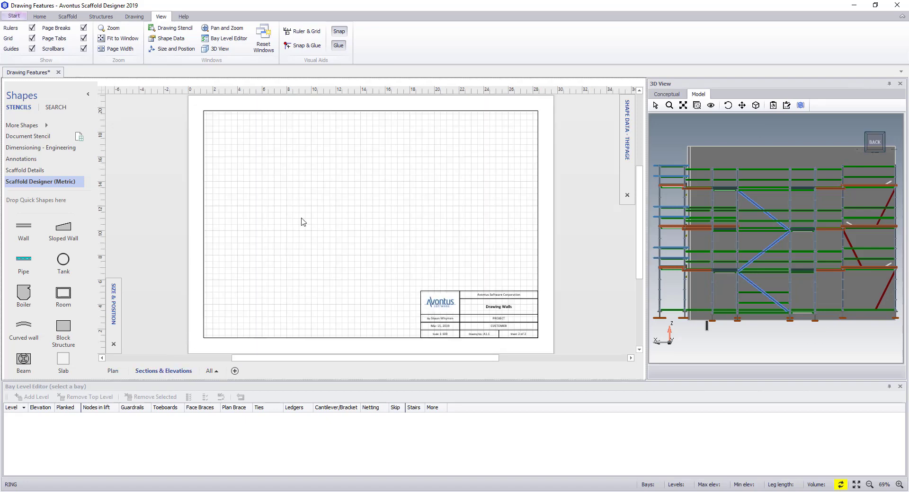
right_click(314, 201)
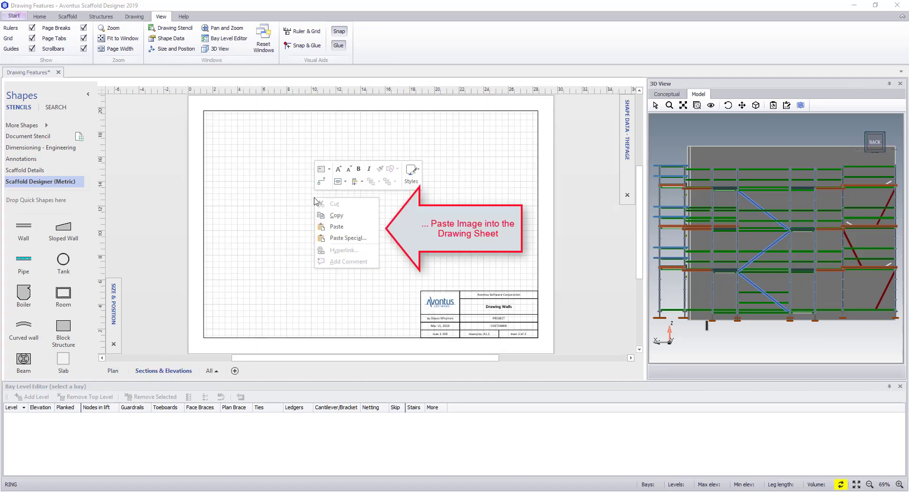
left_click(333, 227)
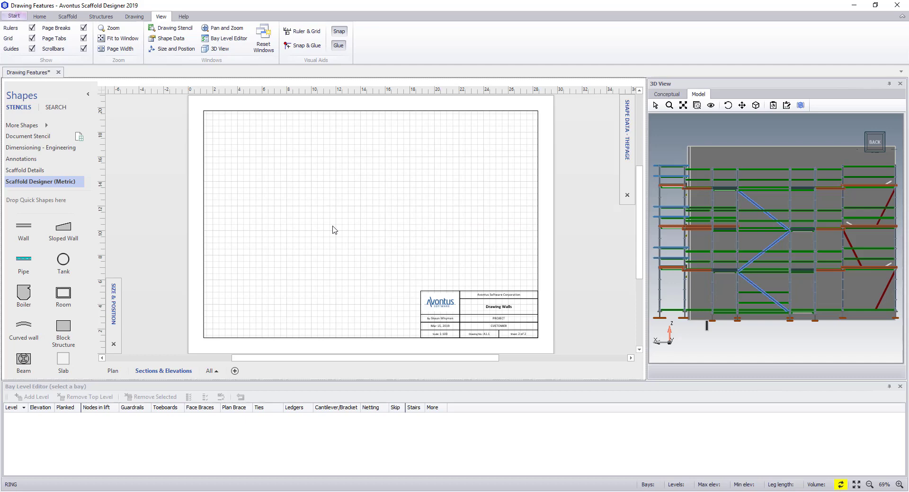
left_click(373, 184)
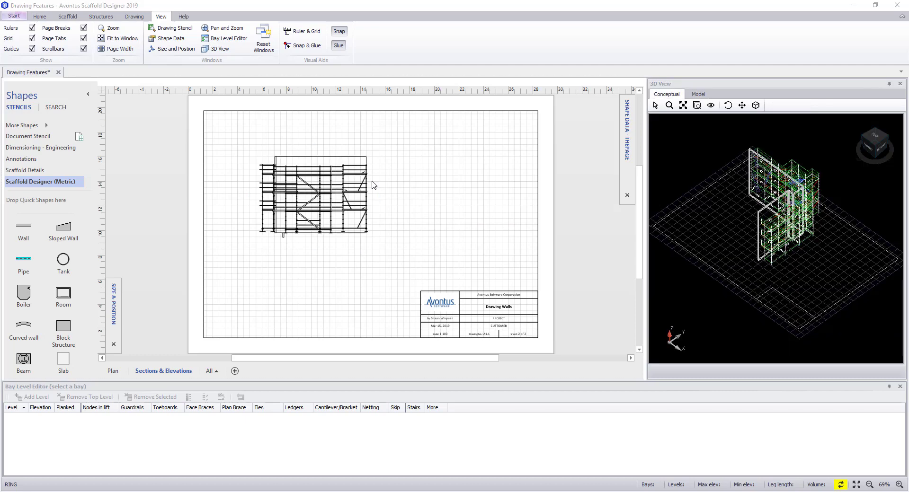
left_click(356, 190)
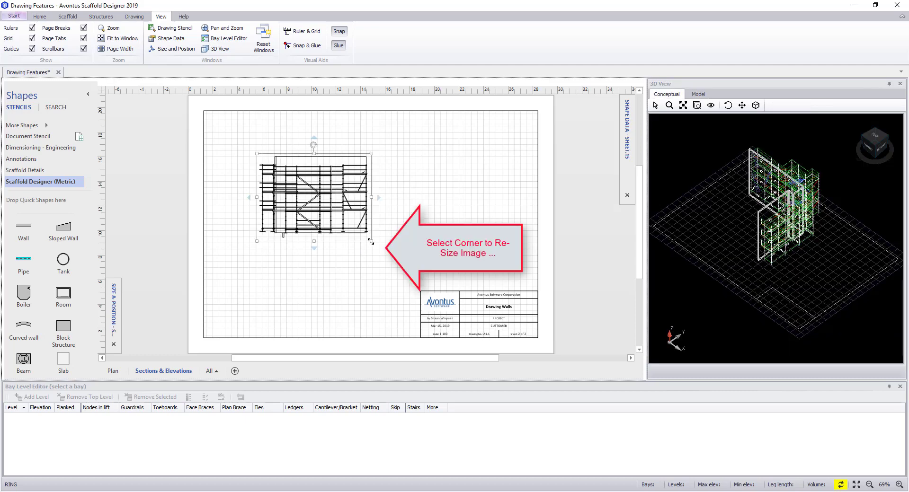
left_click_drag(371, 242, 388, 254)
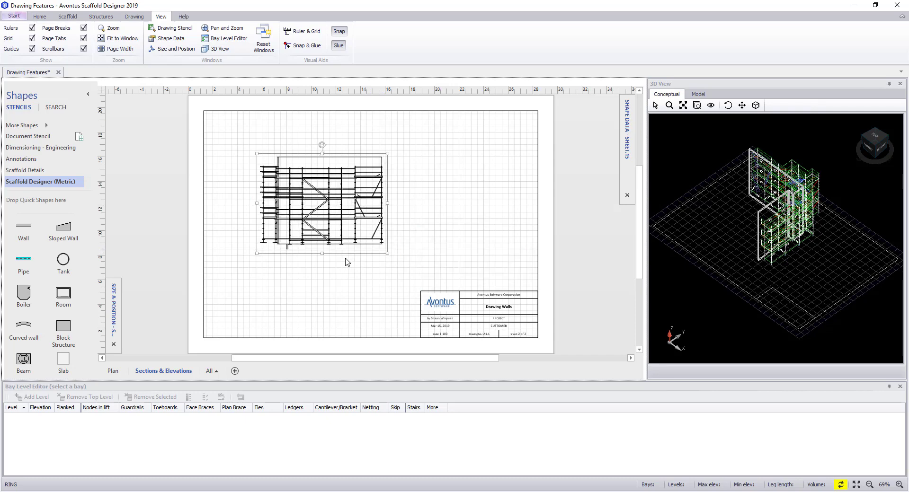
scroll(317, 253, "up", 5, "ctrl")
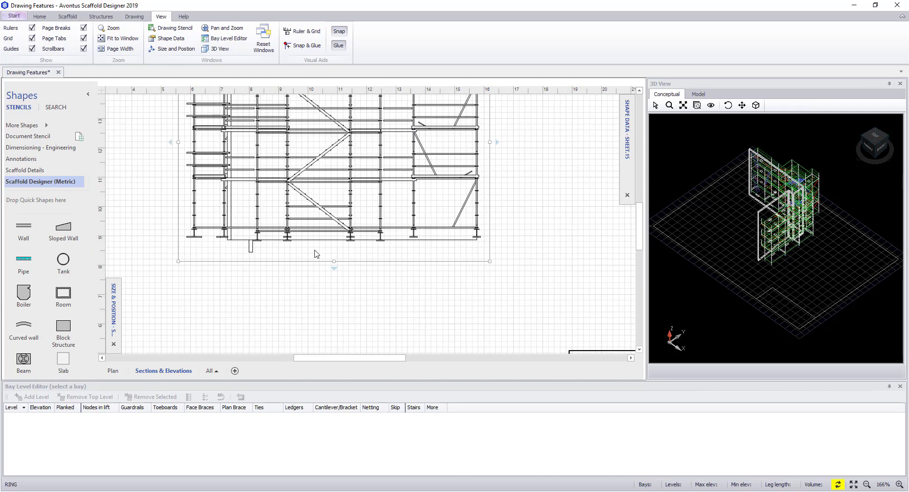
scroll(316, 253, "up", 3, "ctrl")
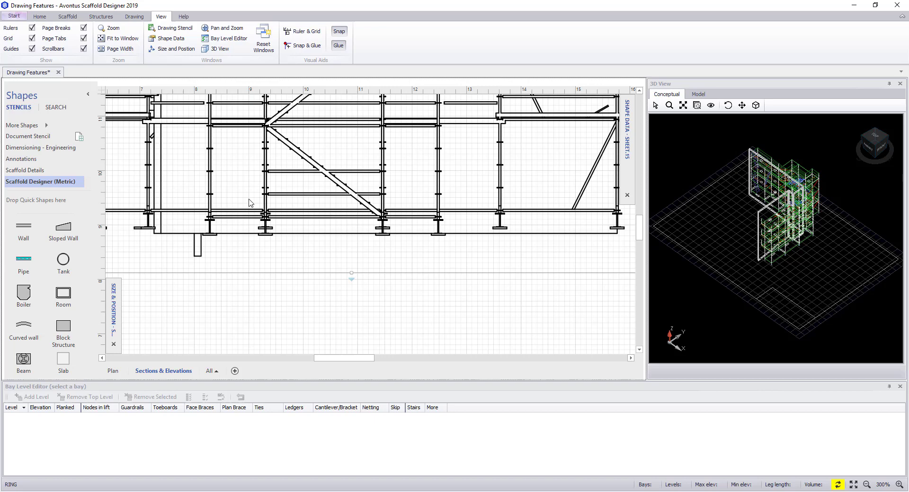
- Rescale the elevation image from two reference points to a 2570 mm target distance (12.645 × 9.684 m)
left_click(134, 17)
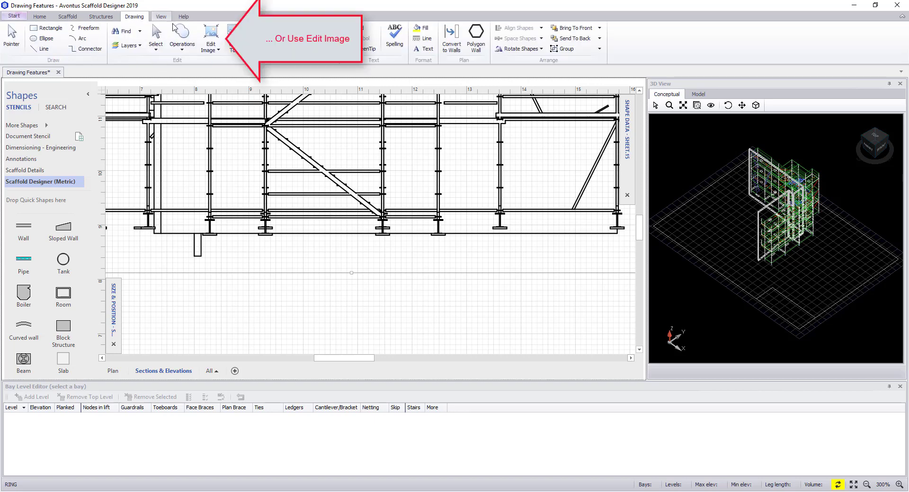
left_click(213, 36)
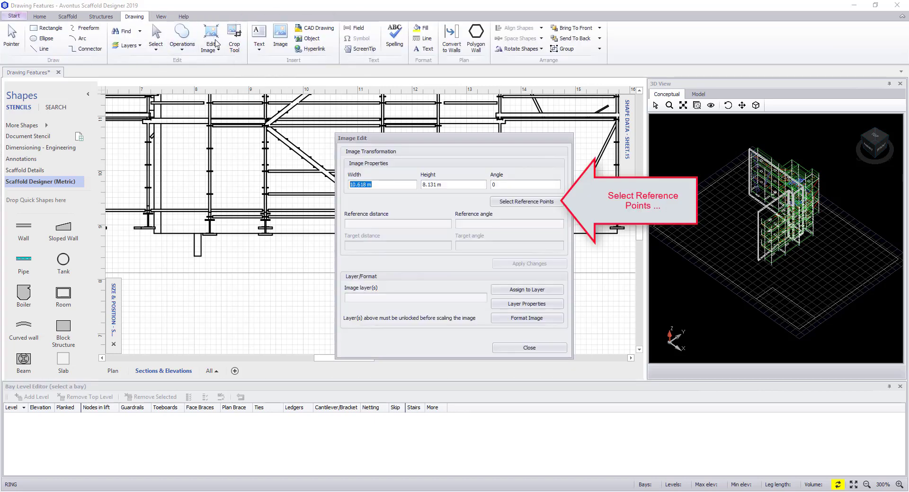
left_click(546, 204)
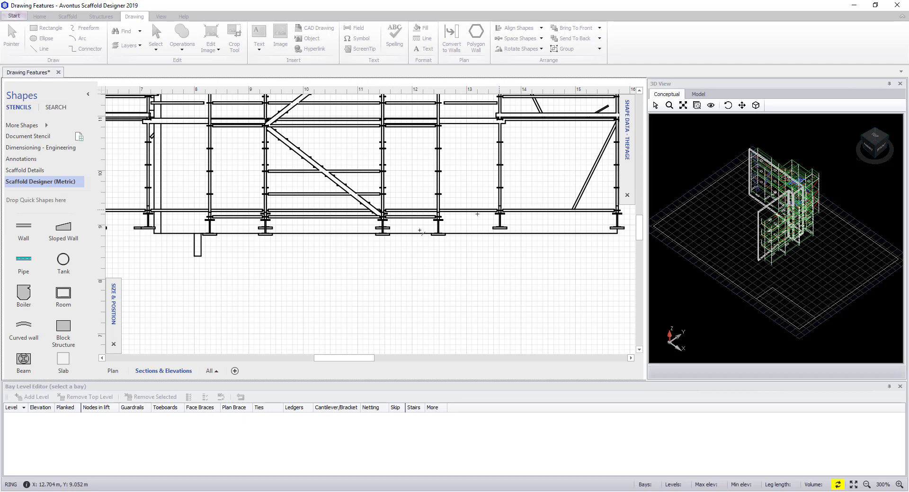
left_click(266, 232)
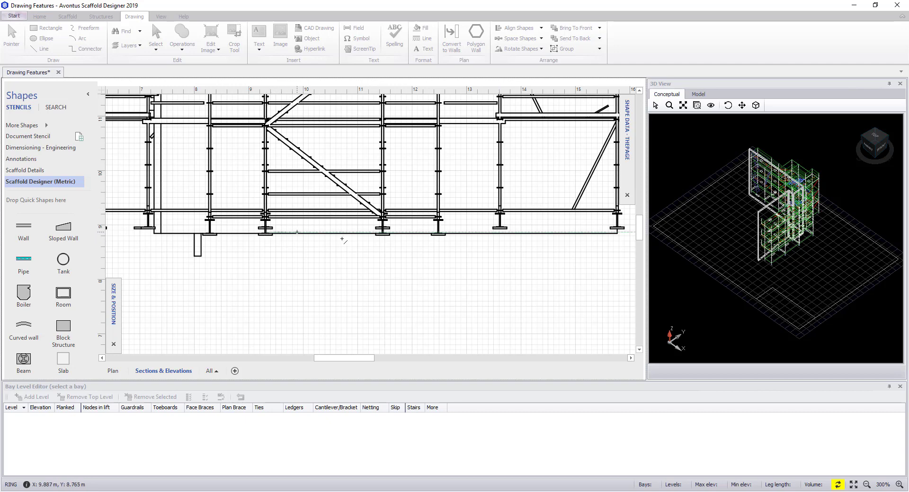
left_click(383, 232)
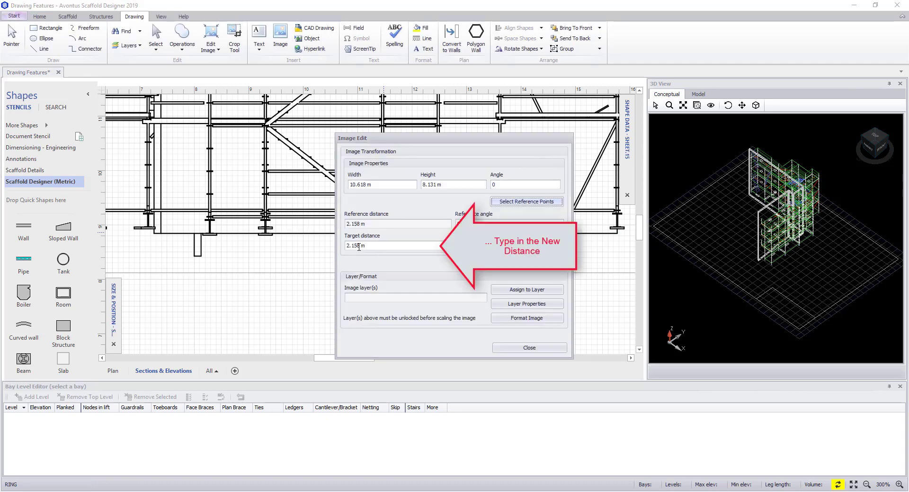
key("BackSpace")
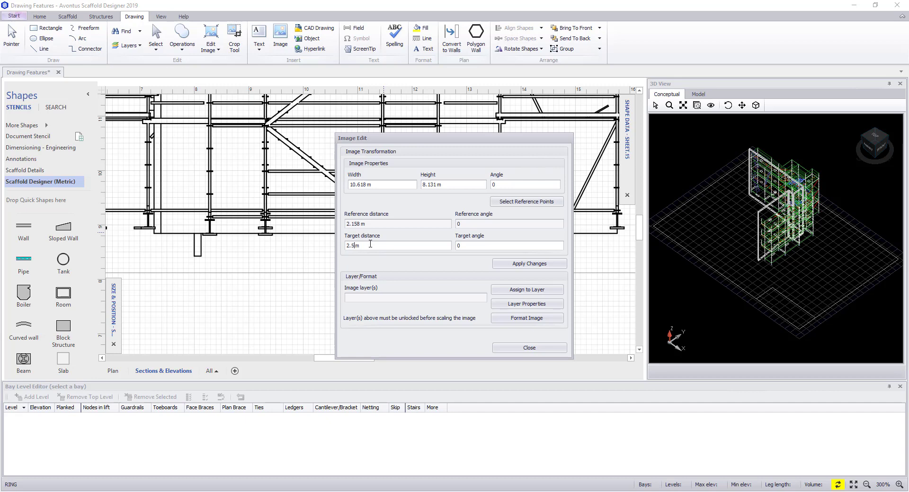
left_click(518, 265)
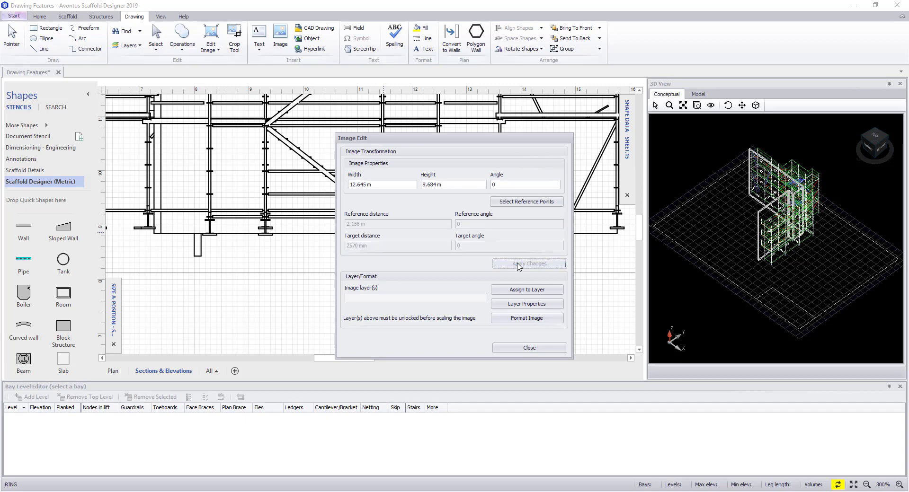
left_click(529, 348)
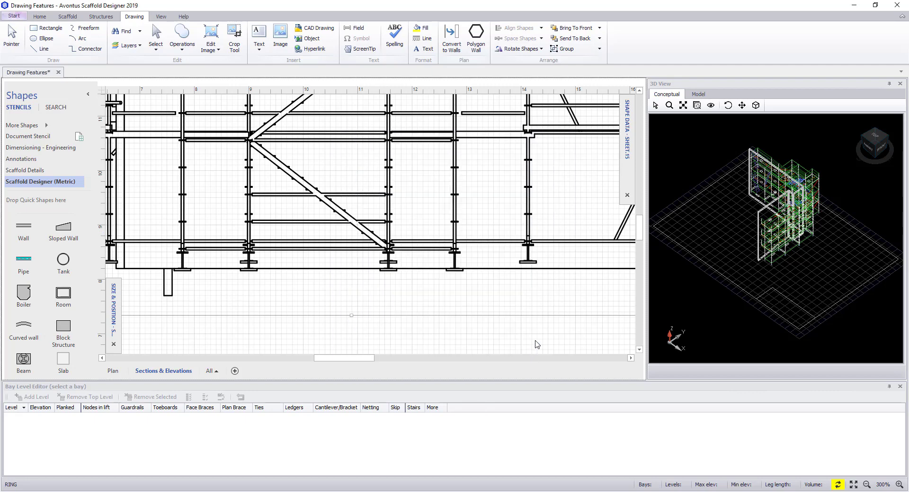
scroll(472, 202, "down", 4, "ctrl")
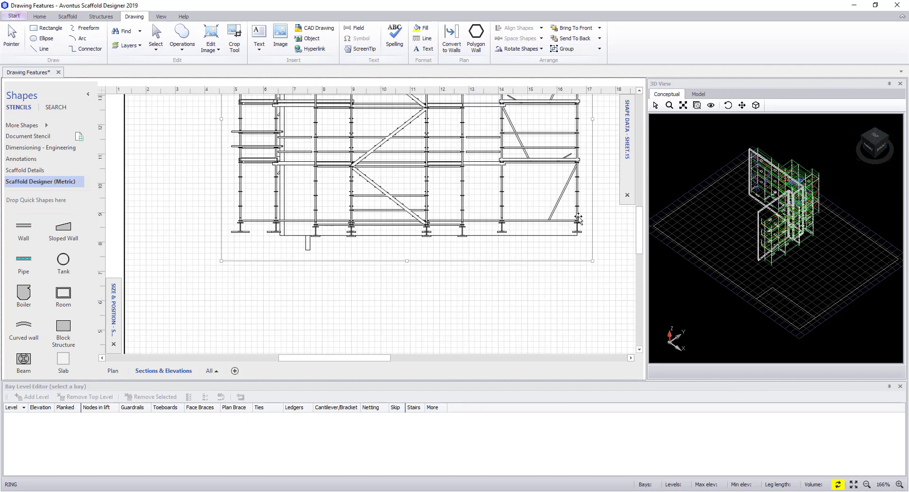
scroll(579, 227, "down", 3, "ctrl")
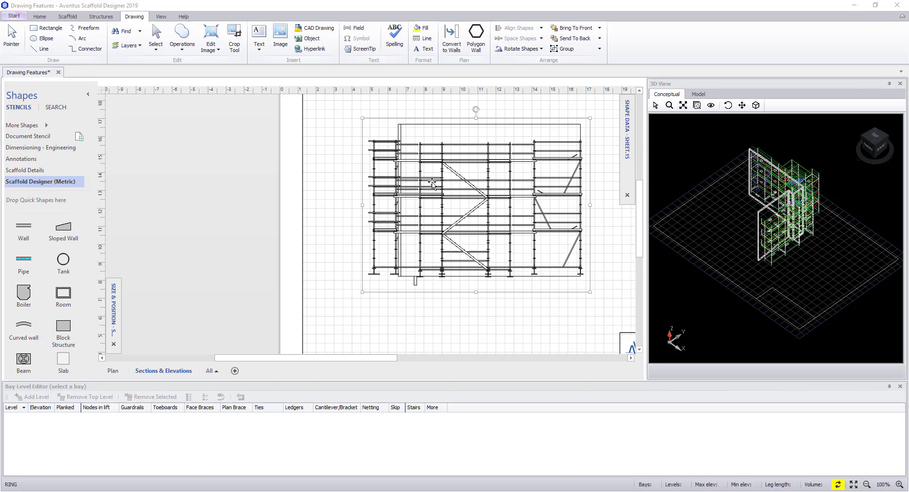
- Fit the whole Sections & Elevations page in the window and deselect the elevation
left_click(168, 17)
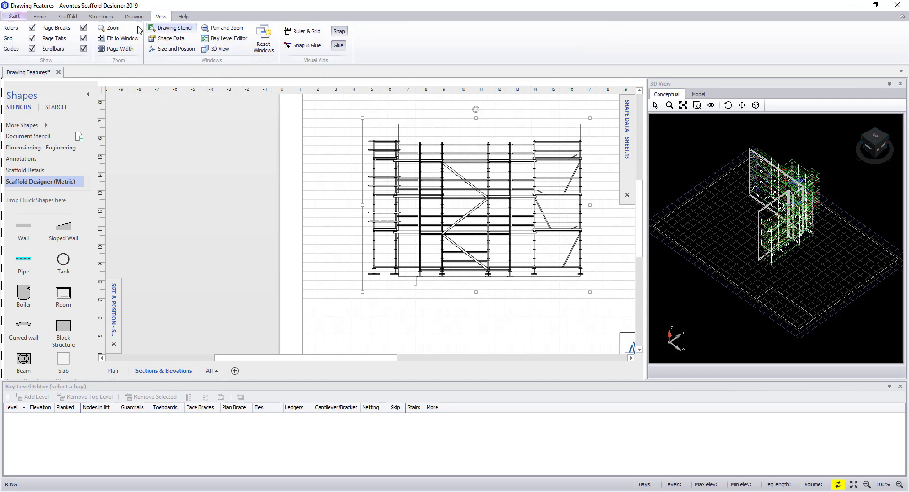
left_click(128, 42)
left_click(439, 176)
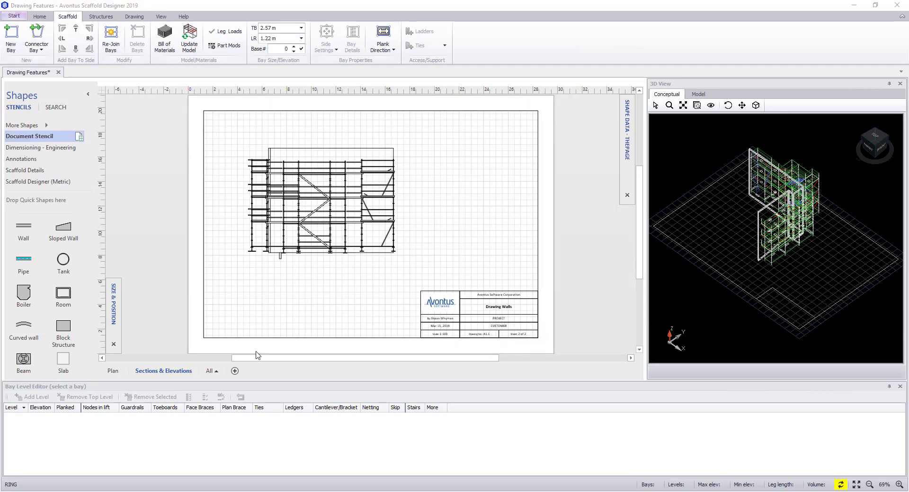
- On the Plan page, copy the top scaffold bays and their wall below the drawing
left_click(112, 373)
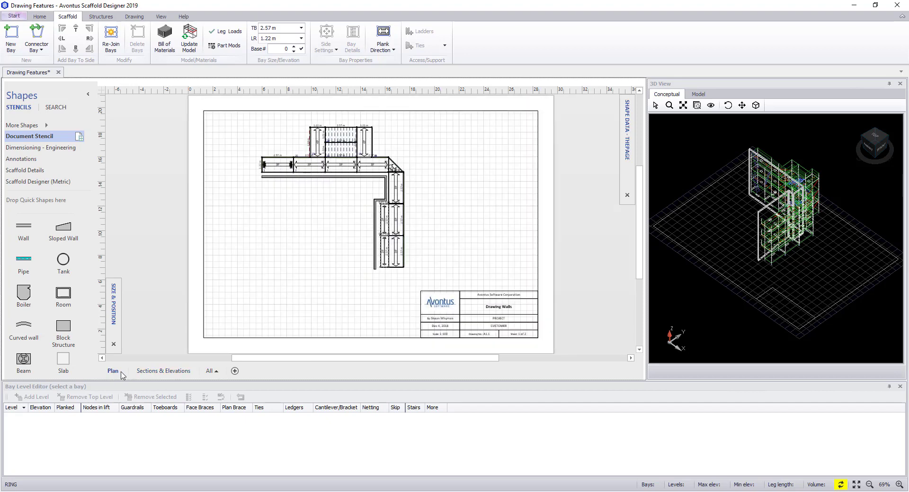
left_click_drag(287, 123, 392, 191)
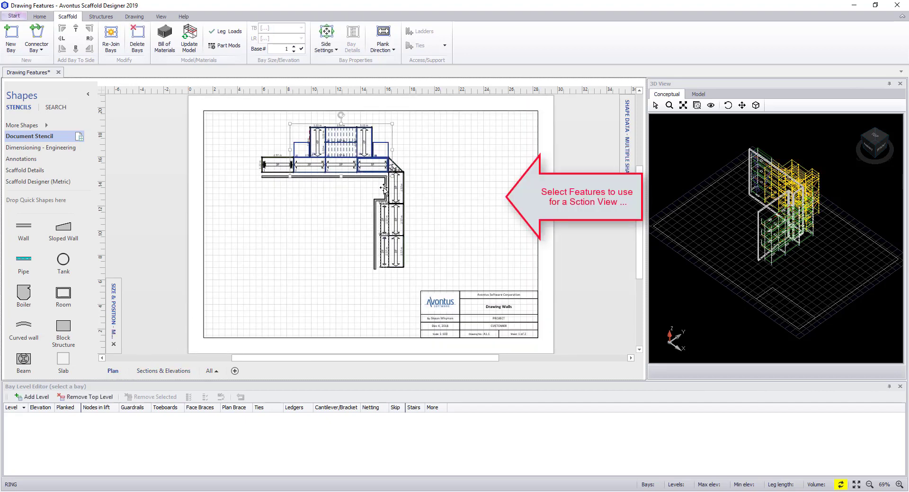
left_click(372, 178, "shift")
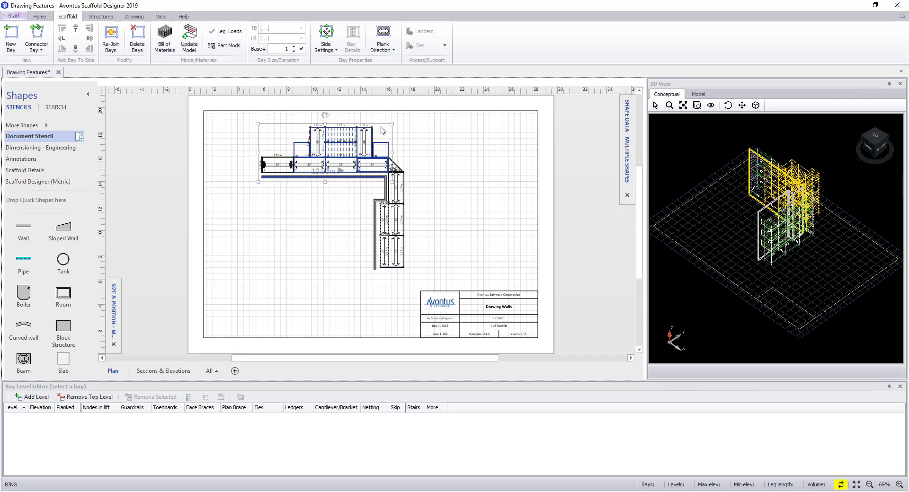
left_click_drag(378, 125, 386, 315, "ctrl")
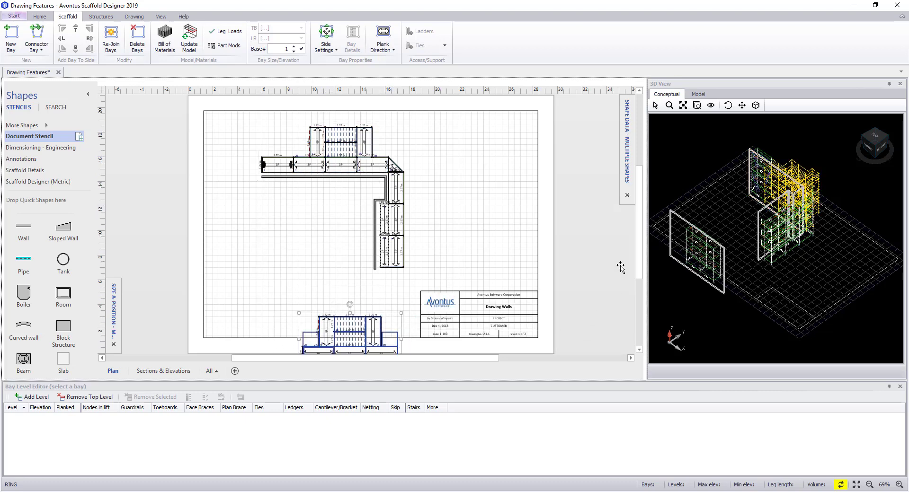
- Copy a vector RIGHT-side elevation of the copied bays, centred on the left tower, from the 3D view
scroll(639, 251, "down", 3)
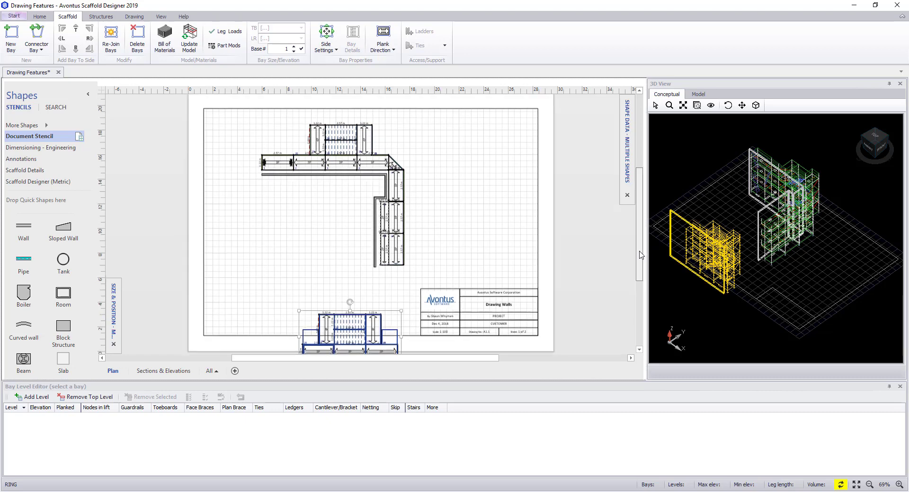
left_click(698, 94)
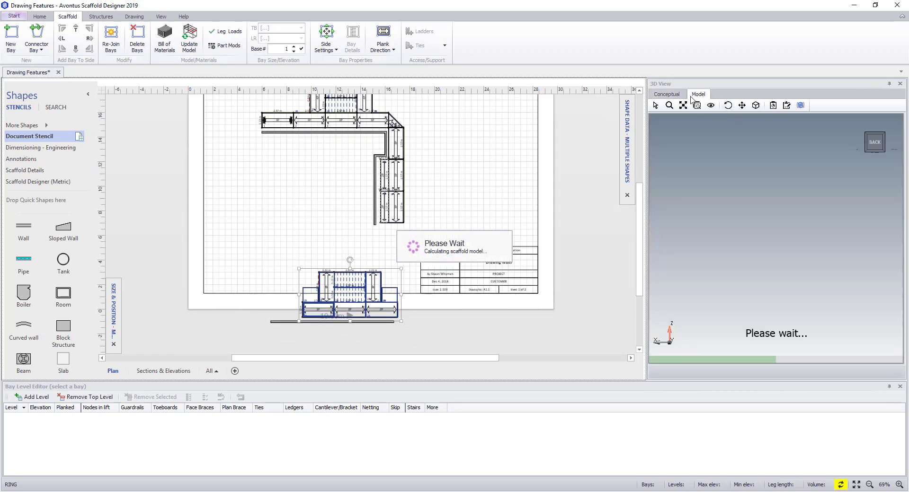
left_click(870, 143)
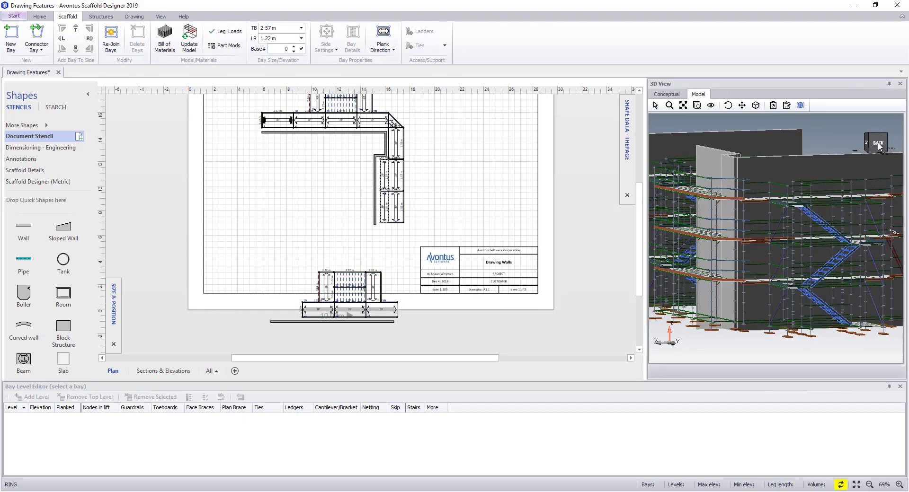
left_click(868, 143)
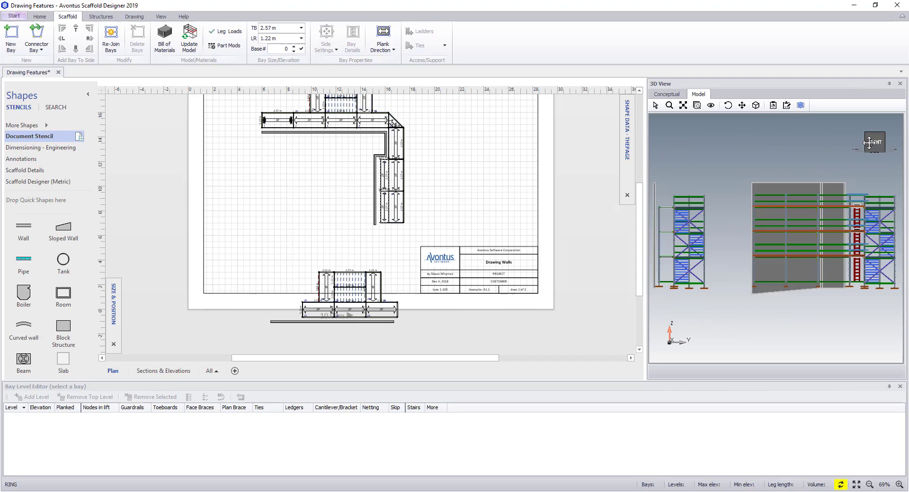
scroll(757, 225, "up", 5)
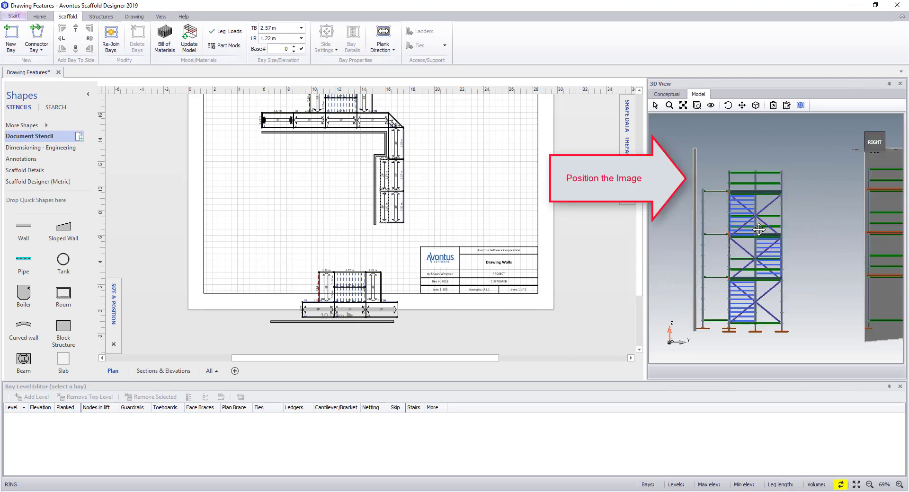
left_click_drag(758, 228, 800, 228)
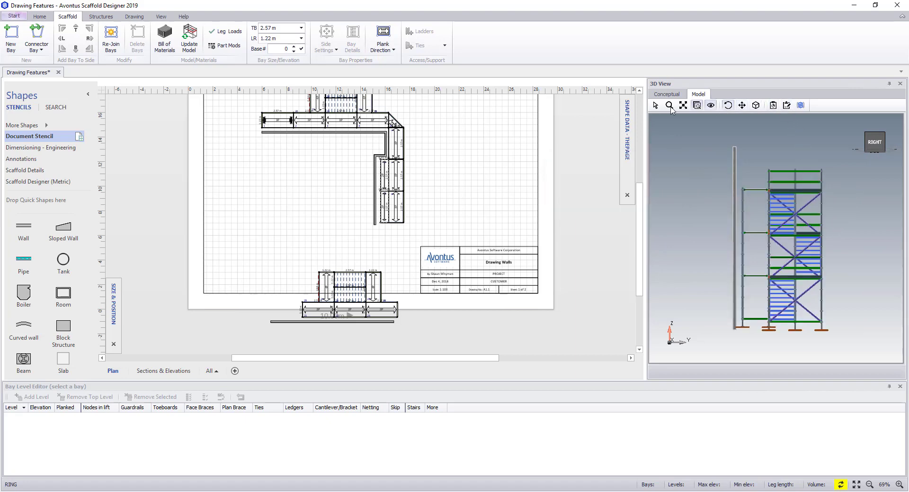
left_click(787, 106)
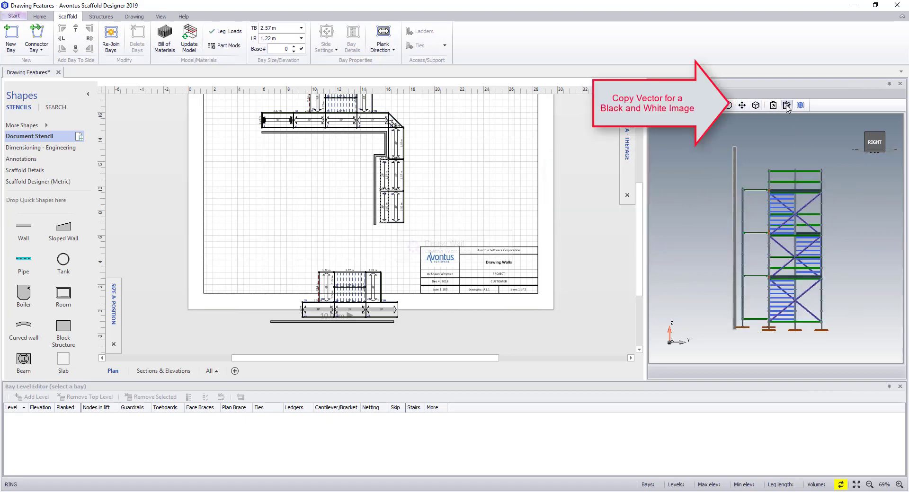
left_click(166, 371)
- Paste the side elevation beside the back elevation and enlarge it by dragging its corners
right_click(469, 212)
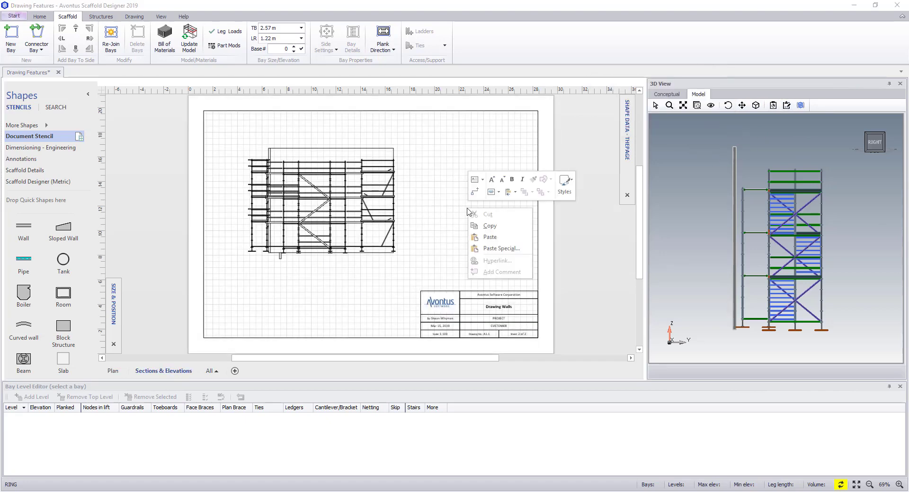
left_click(489, 239)
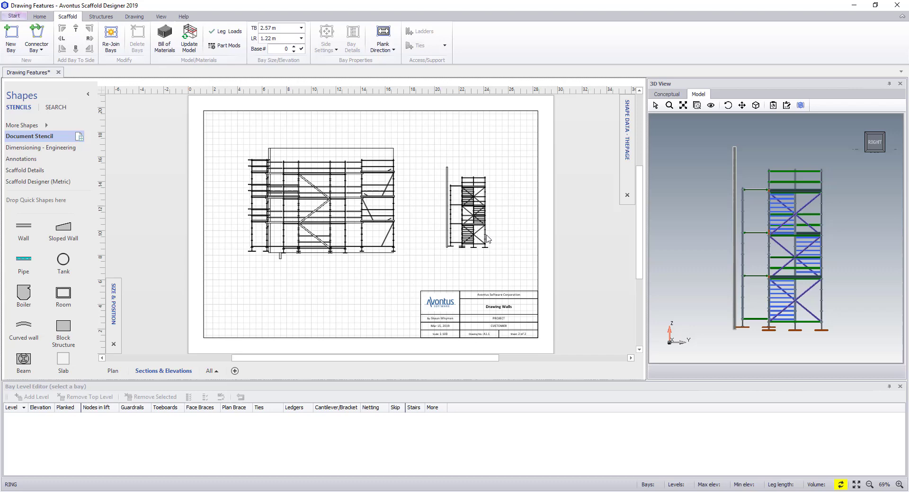
left_click(472, 199)
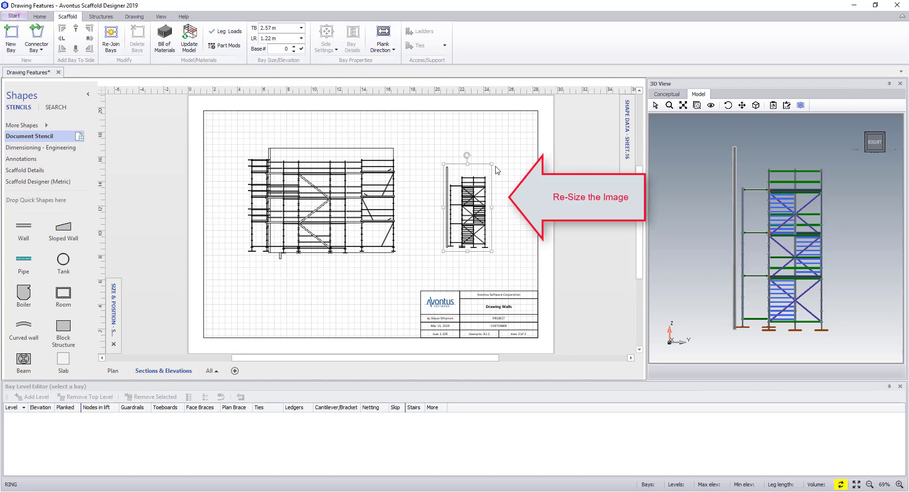
left_click_drag(492, 163, 501, 150)
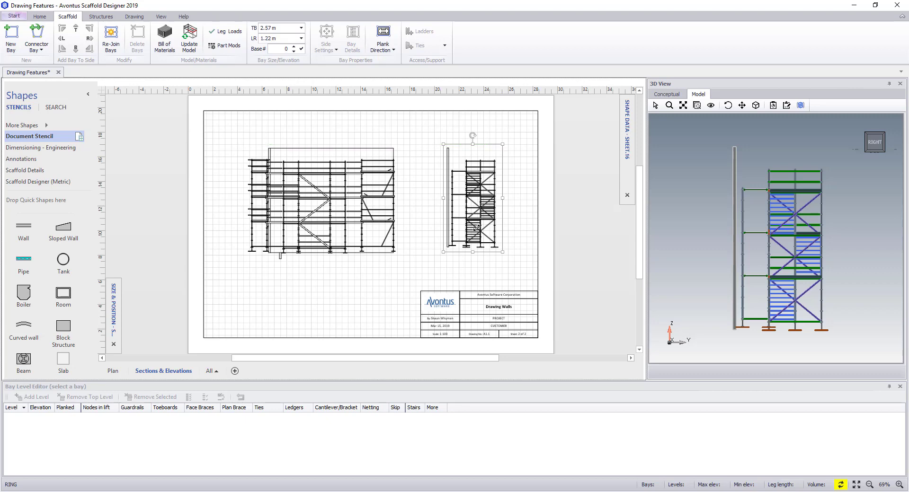
left_click_drag(443, 252, 441, 257)
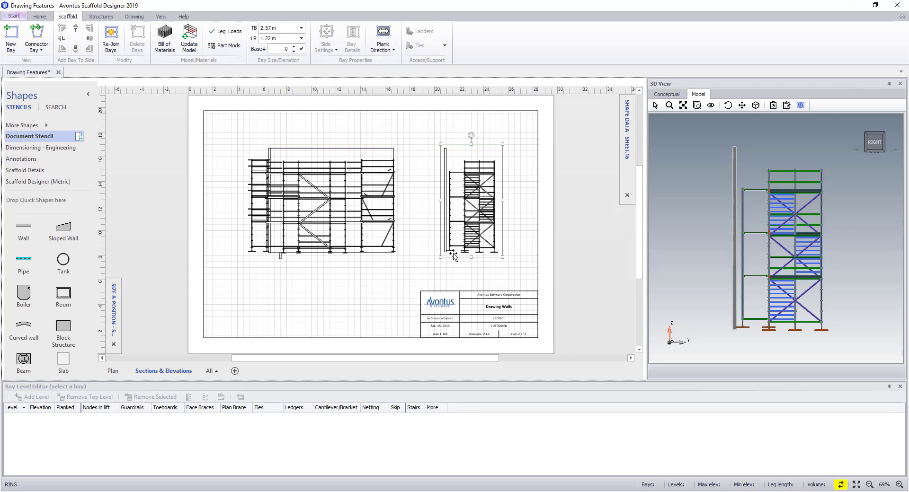
left_click(502, 277)
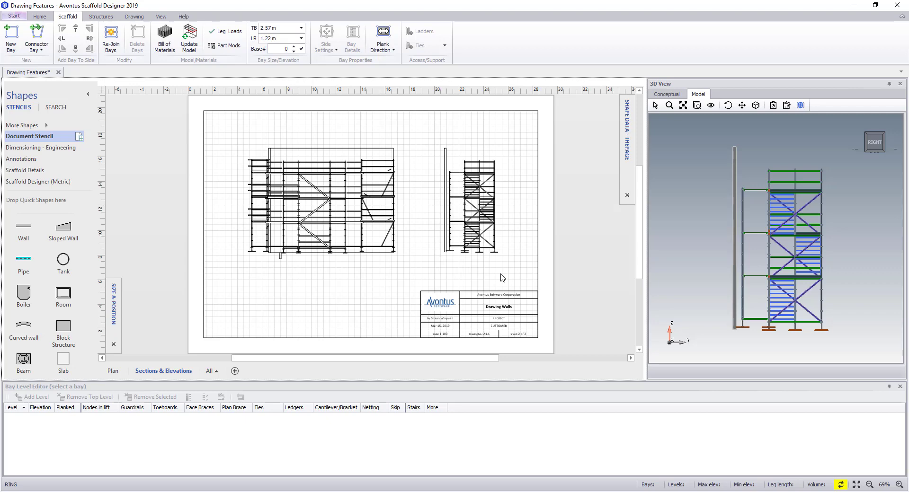
- On the Plan page, delete the copied bays and the leftover wall below the original layout
left_click(113, 371)
left_click_drag(225, 257, 418, 337)
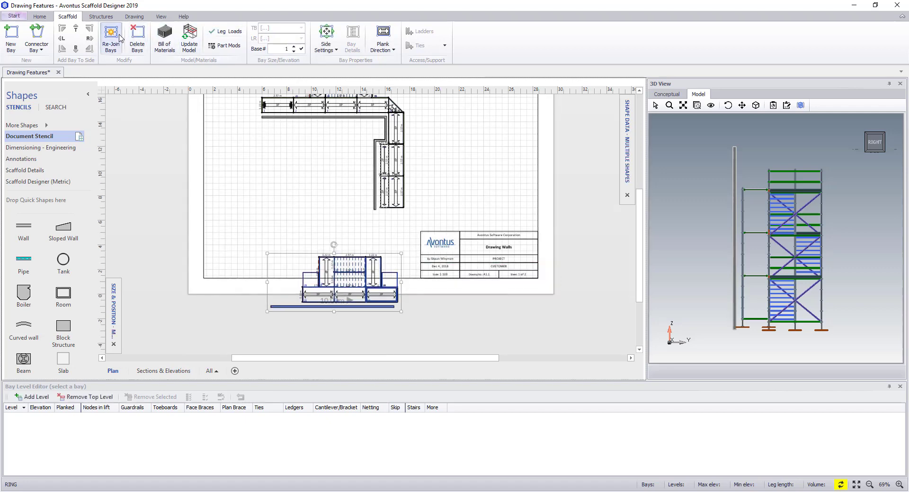
left_click(137, 36)
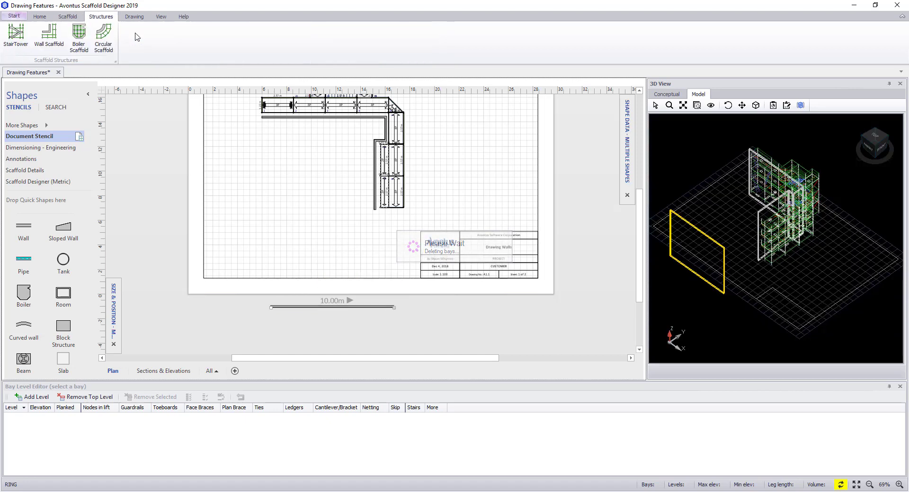
key("Escape")
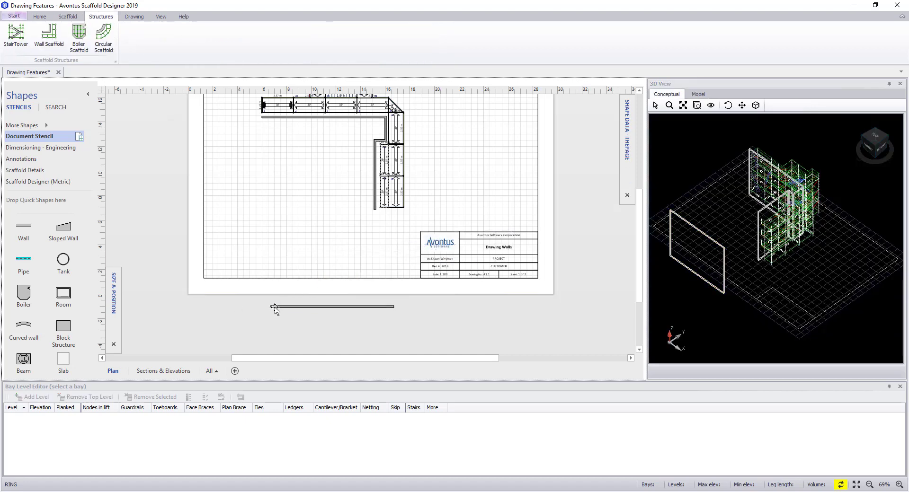
left_click(302, 307)
key("Delete")
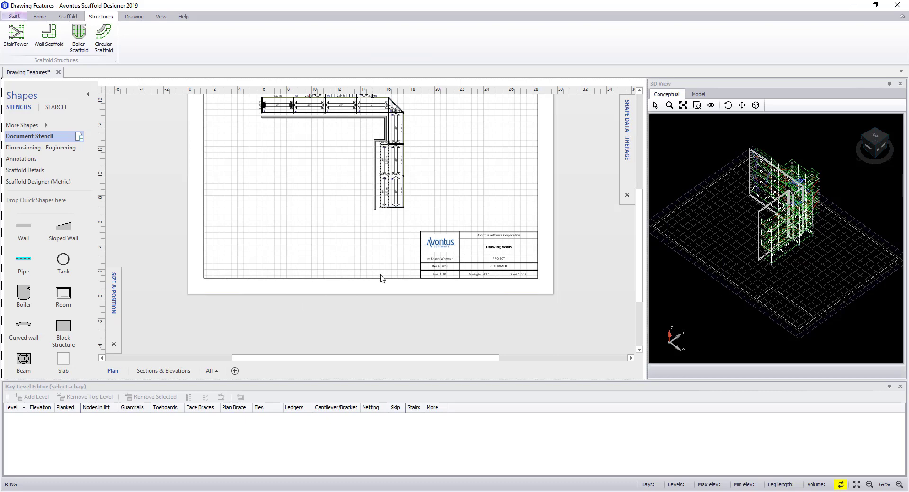
left_click(161, 16)
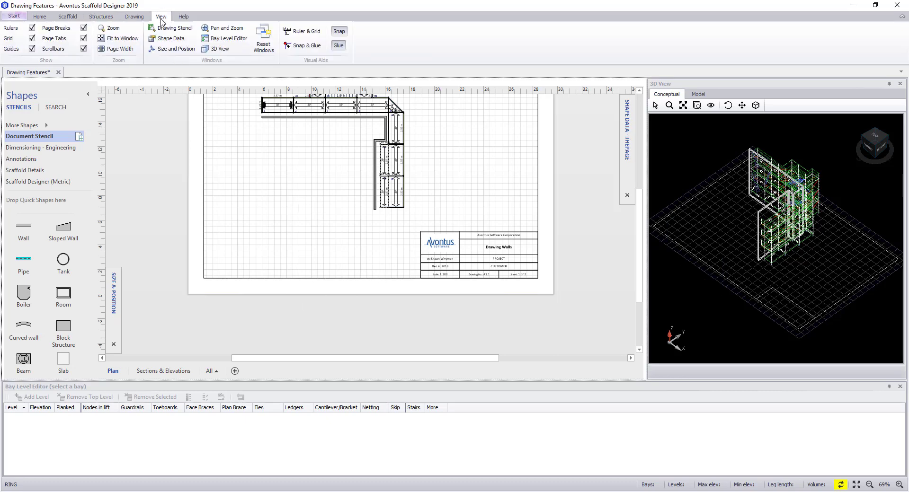
- Nudge both elevation drawings up toward the top of Sections & Elevations, then save with Ctrl+S
left_click(133, 40)
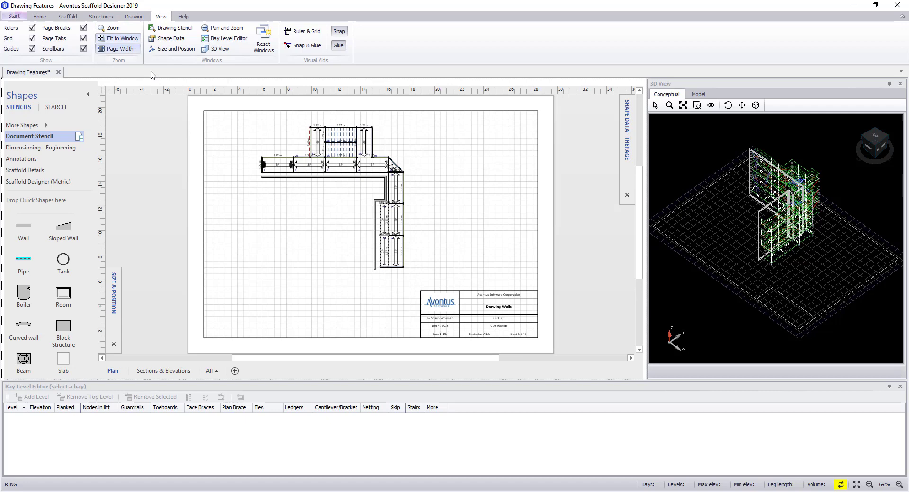
left_click(179, 371)
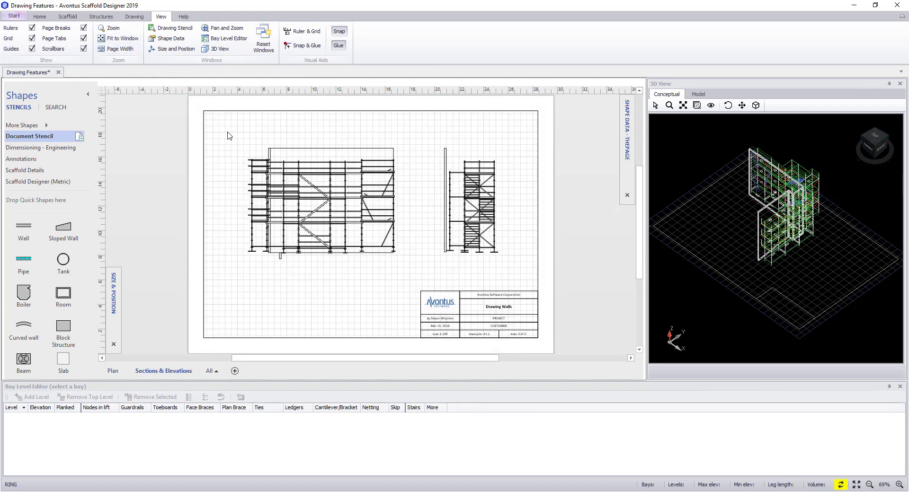
mouse_move(228, 133)
left_mouse_down()
mouse_move(530, 286)
mouse_move(527, 276)
left_mouse_up()
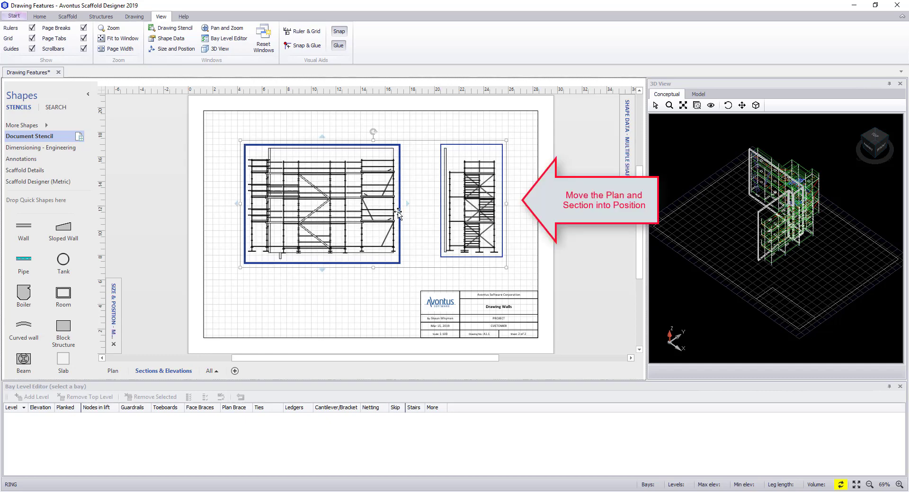
key("Up")
key("Up")
key("Up")
key("Up")
key("Up")
key("Up")
key("Up")
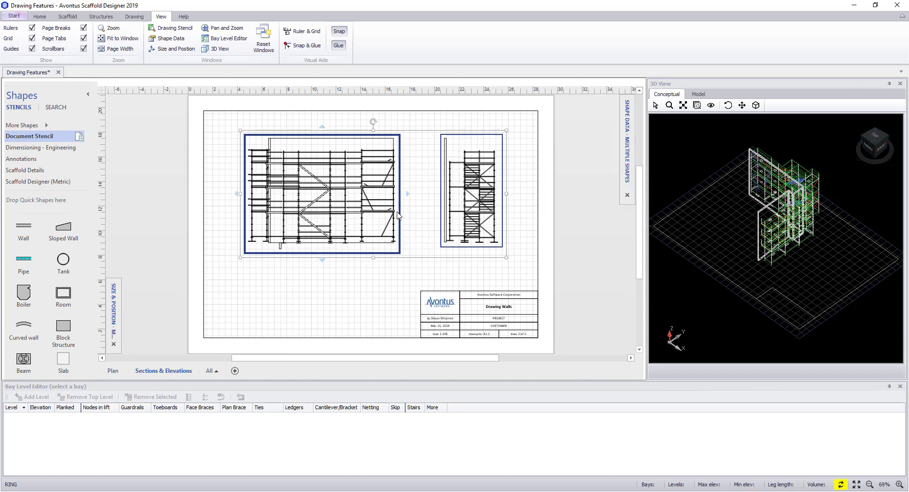
key("Up")
key("Up")
key("Up")
key("Up")
key("Up")
left_click(386, 287)
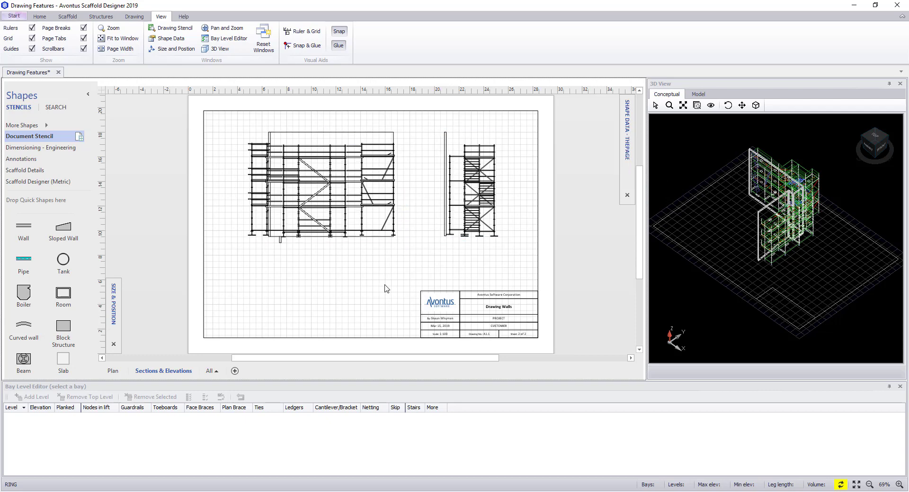
key("ctrl+s")
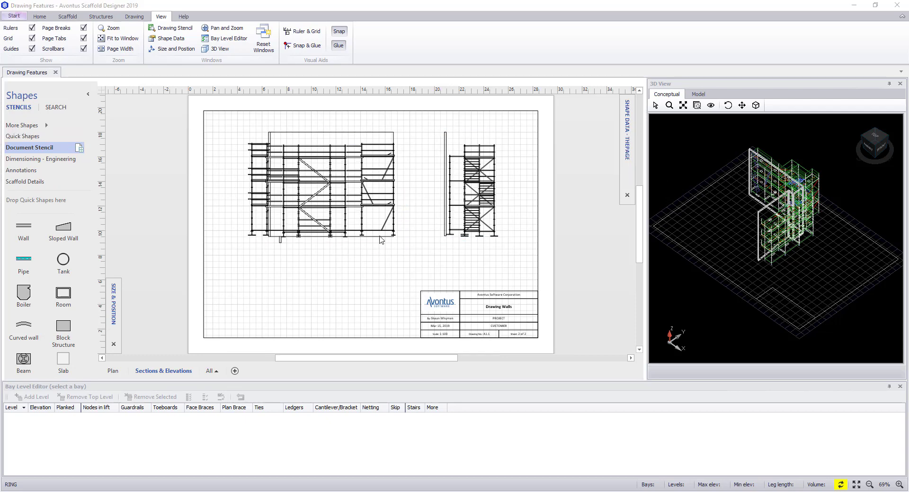
- Place a Horizontal dimension from the Shapes stencil below the back elevation
scroll(380, 237, "up", 5, "ctrl")
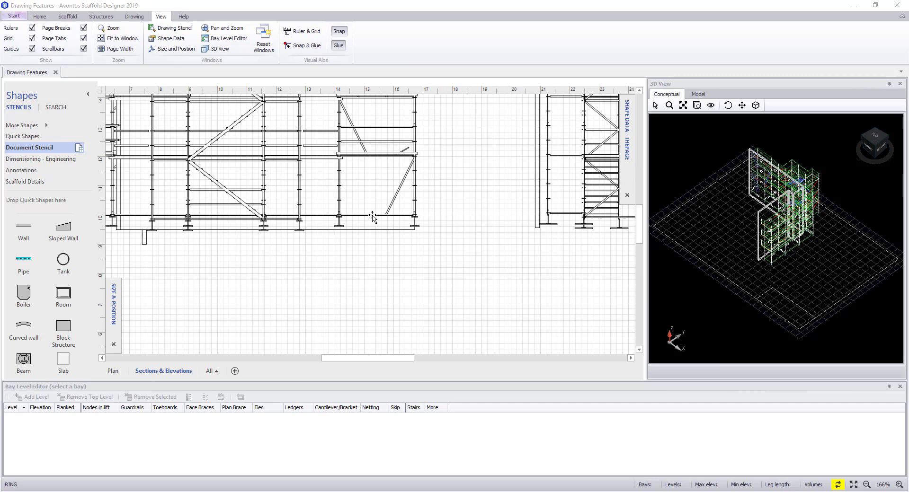
scroll(372, 217, "up", 5, "ctrl")
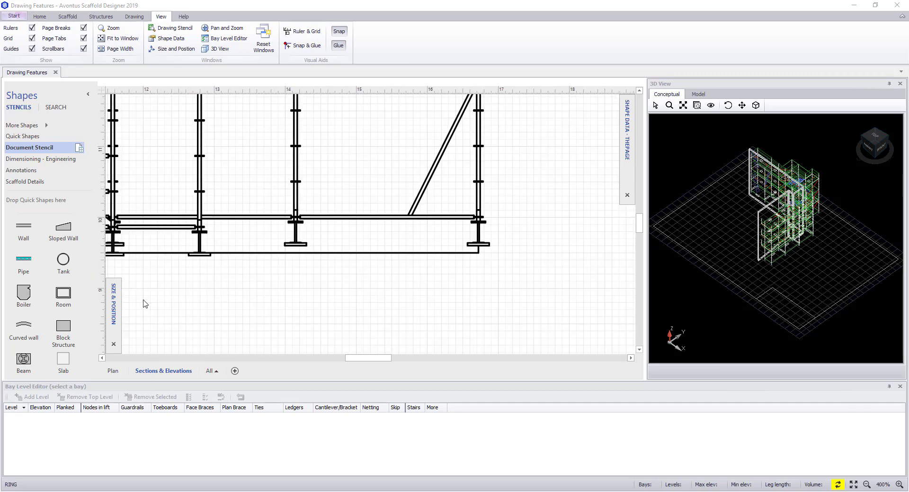
scroll(54, 332, "down", 5)
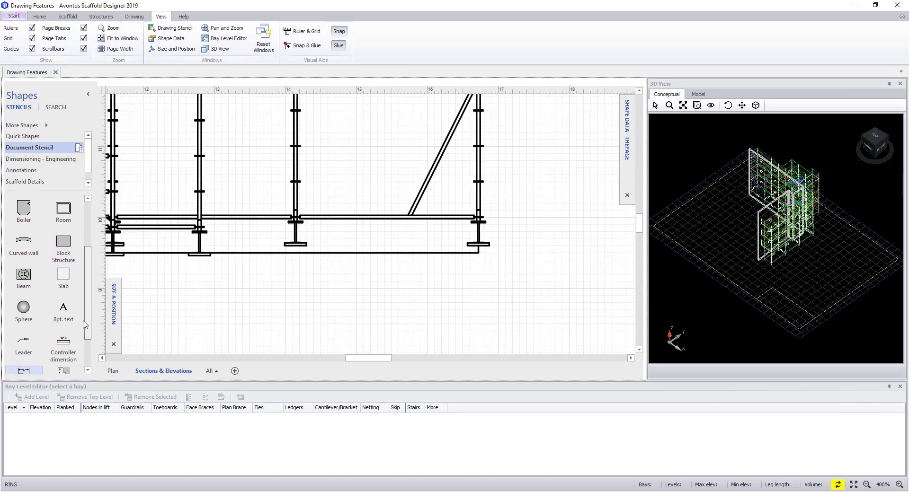
mouse_move(19, 362)
left_mouse_down()
mouse_move(208, 339)
mouse_move(296, 279)
left_mouse_up()
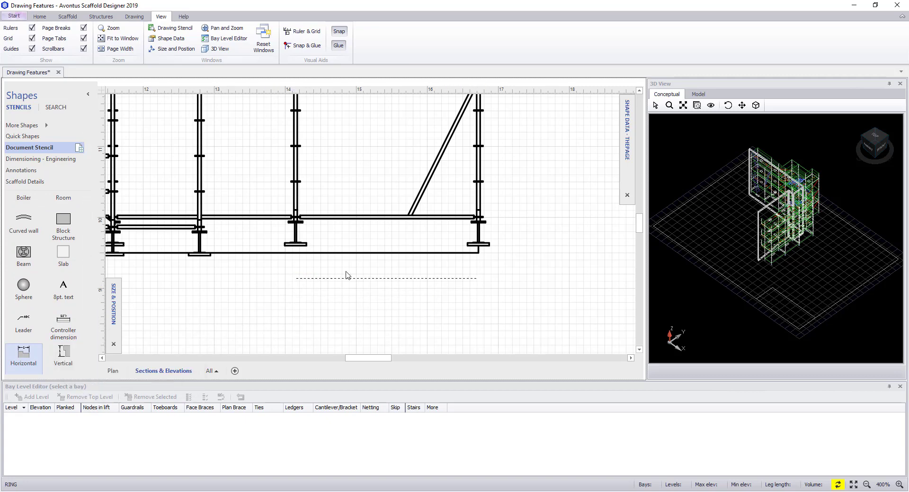
scroll(377, 282, "up", 2, "ctrl")
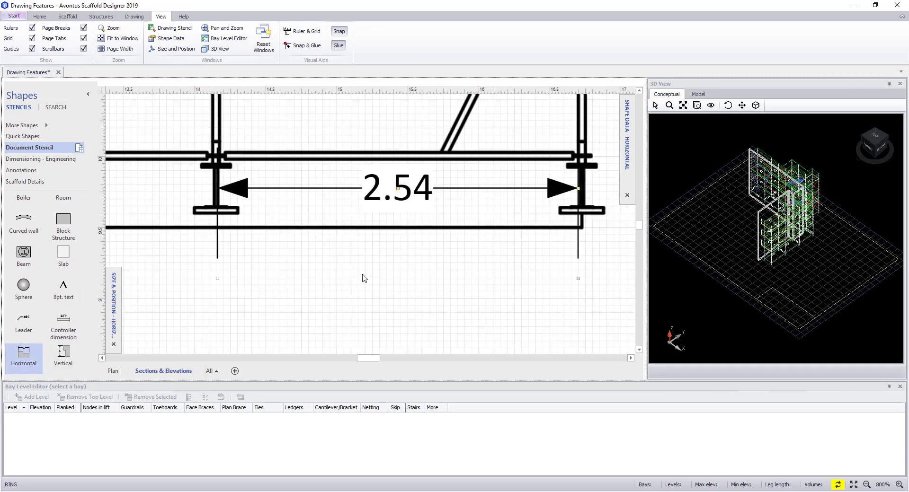
- Snap the dimension's ends onto the bay's left and right standards so it reads 2.57
left_click_drag(219, 280, 216, 203)
left_click_drag(578, 189, 578, 115)
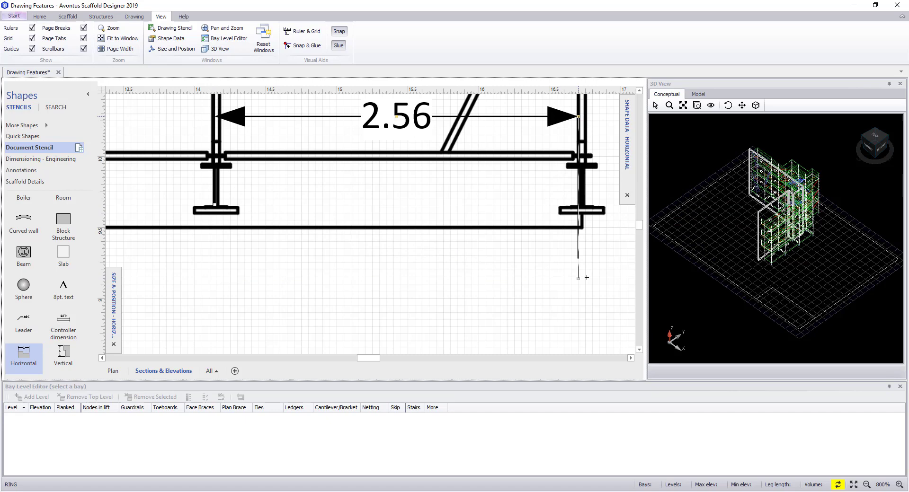
left_click_drag(578, 279, 587, 323)
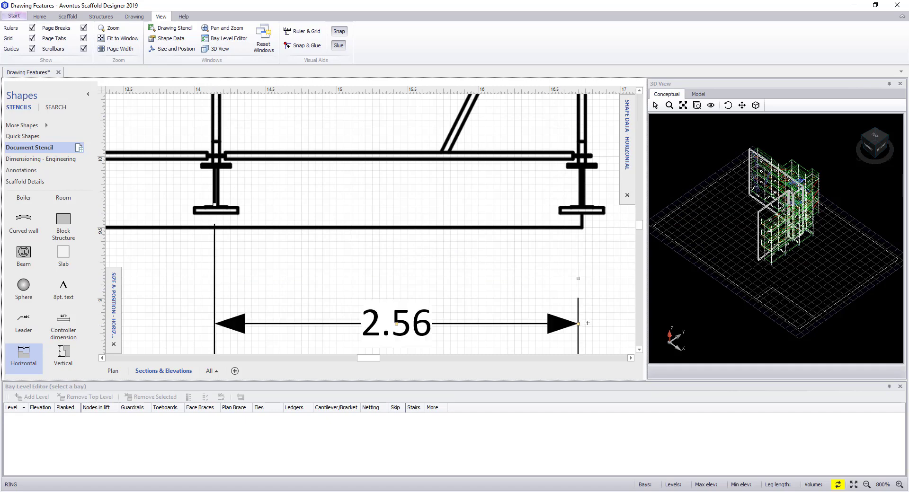
left_click_drag(640, 226, 639, 230)
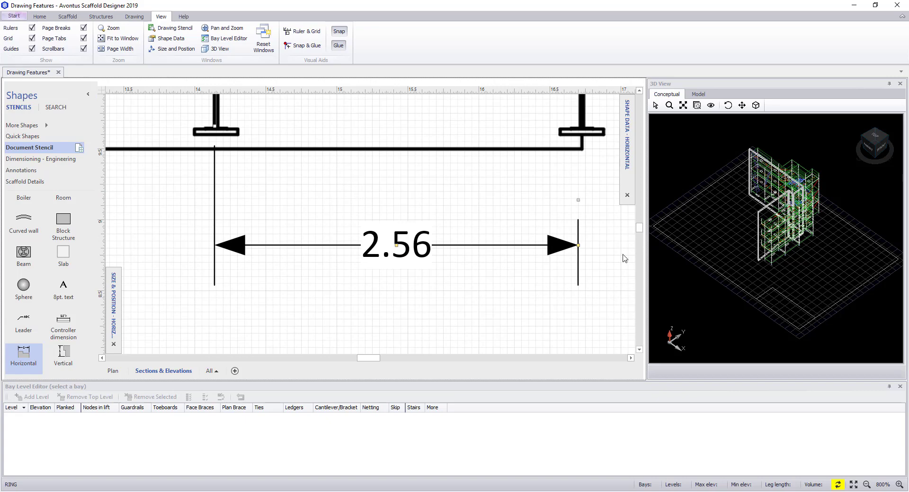
left_click(578, 294)
left_click(577, 219)
left_click_drag(577, 200, 580, 125)
left_click(604, 301)
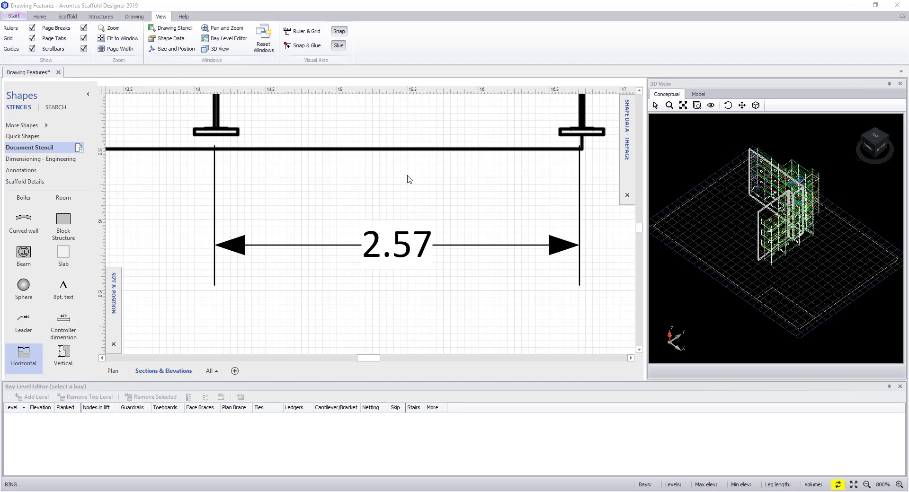
scroll(408, 180, "down", 2, "ctrl")
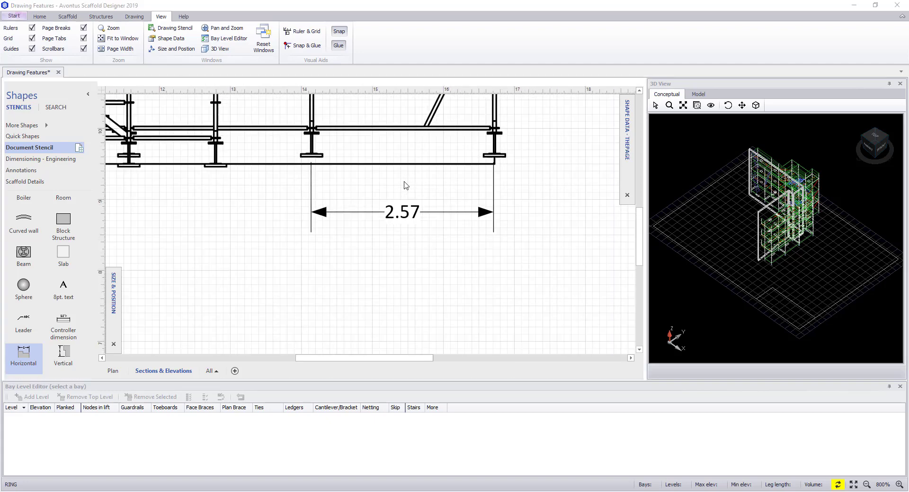
scroll(377, 197, "down", 5, "ctrl")
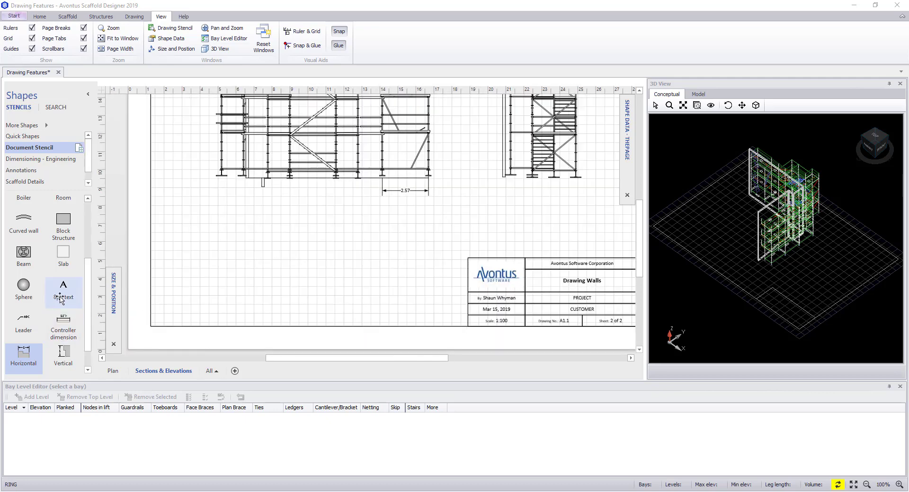
- Add an 8pt text label reading ELEVATION beneath the back elevation
left_click_drag(60, 297, 300, 223)
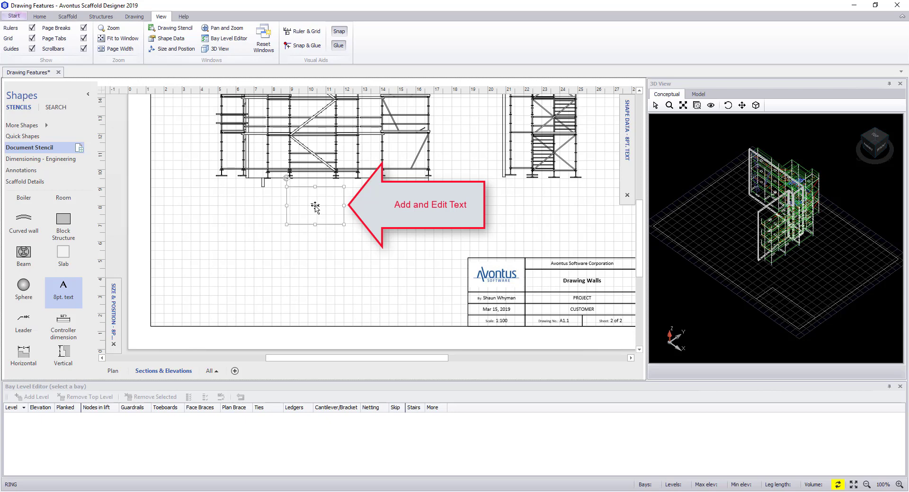
left_click(315, 207)
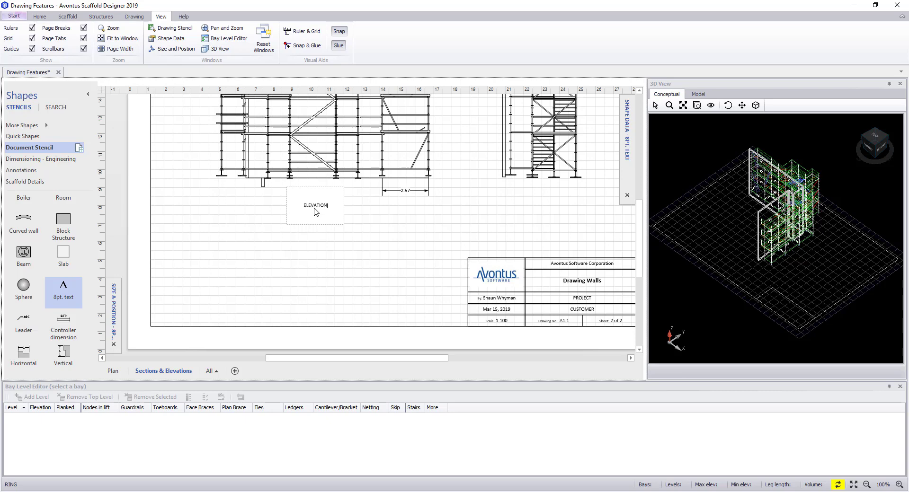
left_click(389, 232)
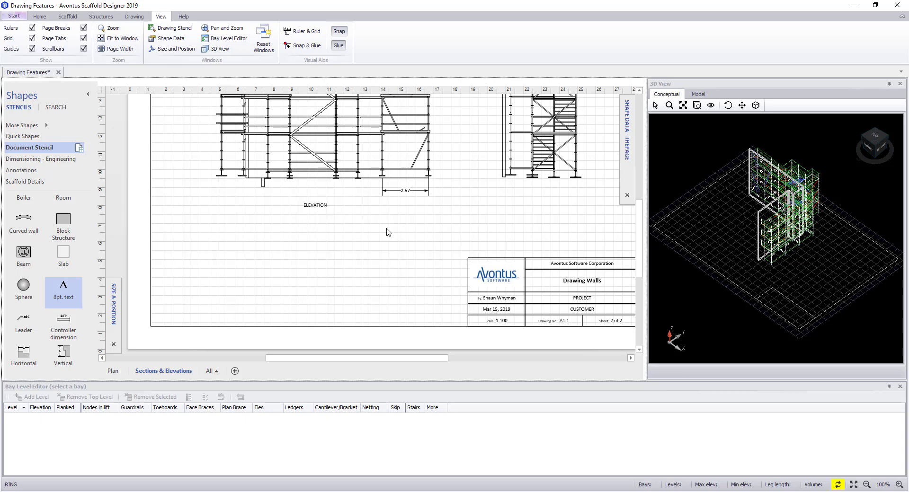
- Place a Leader note and aim its arrow at the scaffold's lower-right corner
left_click_drag(23, 324, 496, 201)
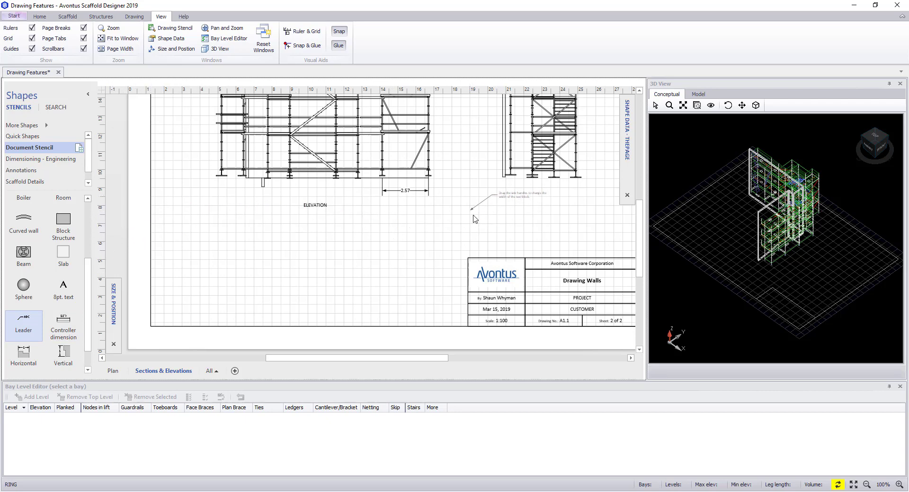
left_click(473, 219)
left_click(471, 211)
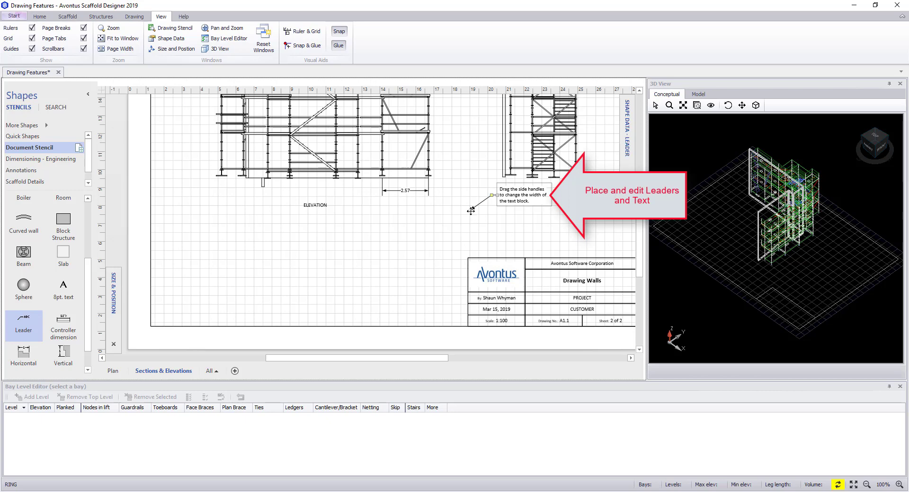
left_click_drag(469, 211, 428, 171)
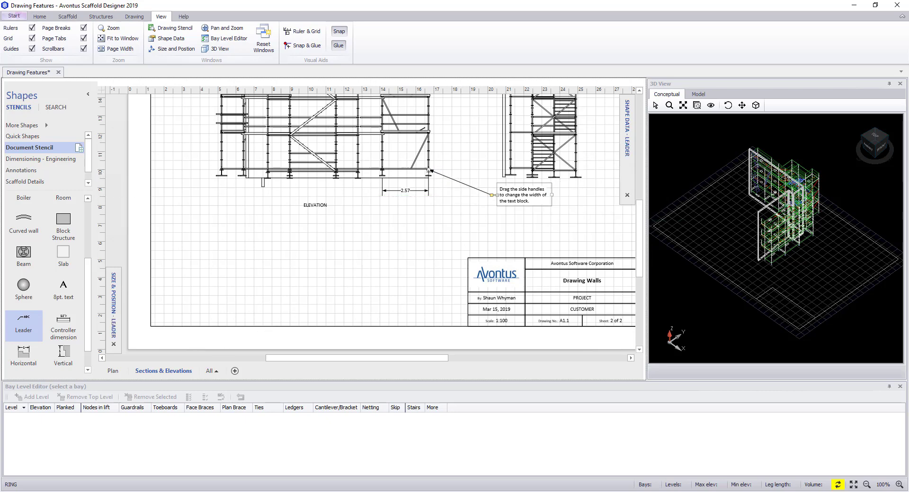
left_click(577, 226)
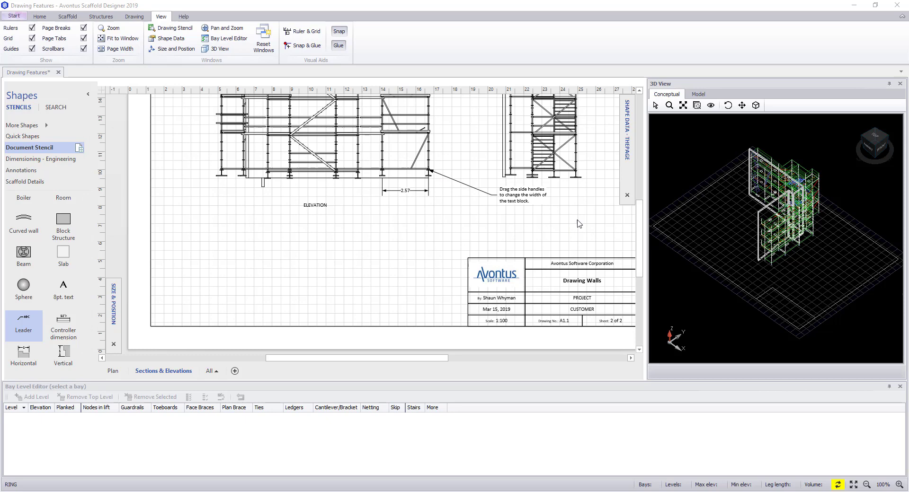
- Show the shaded model from a high top-front-right angle and copy it as a raster image
left_click(699, 94)
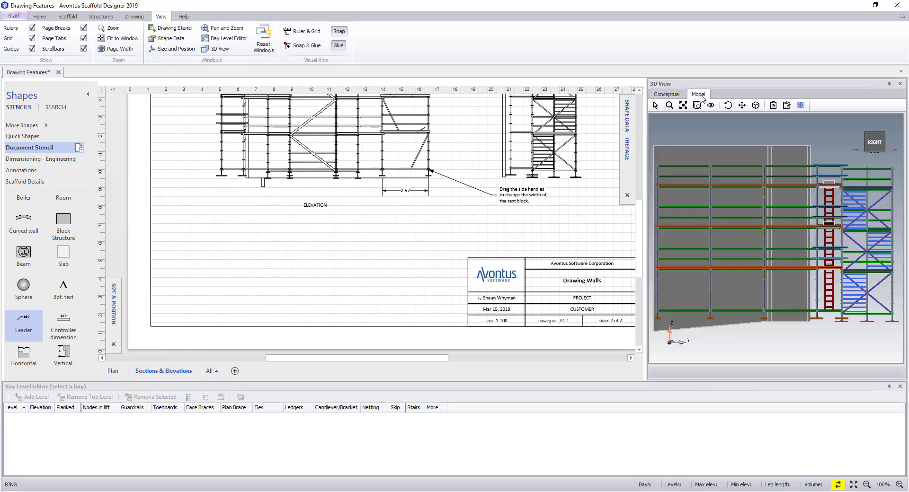
left_click(869, 143)
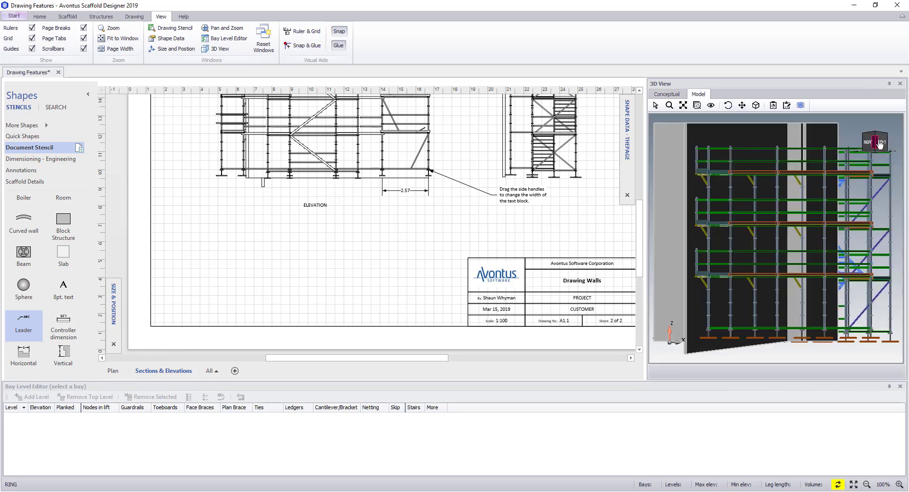
left_click_drag(880, 145, 773, 185)
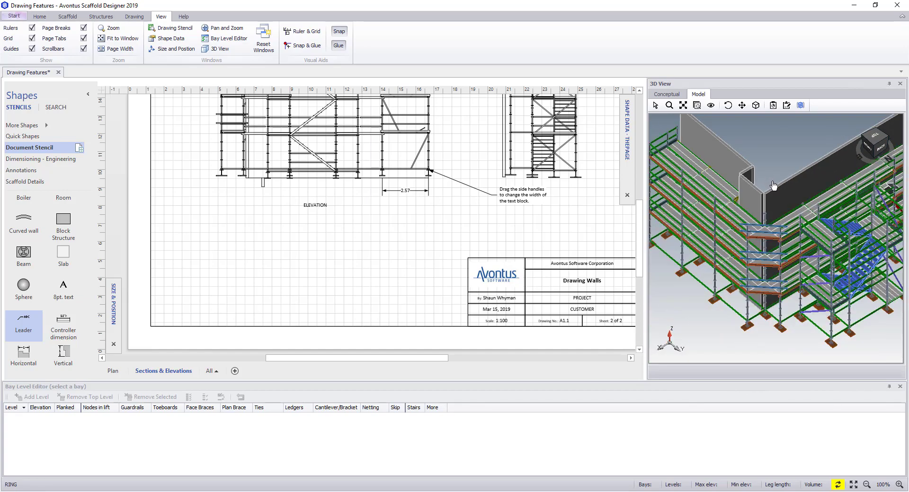
scroll(773, 185, "down", 3)
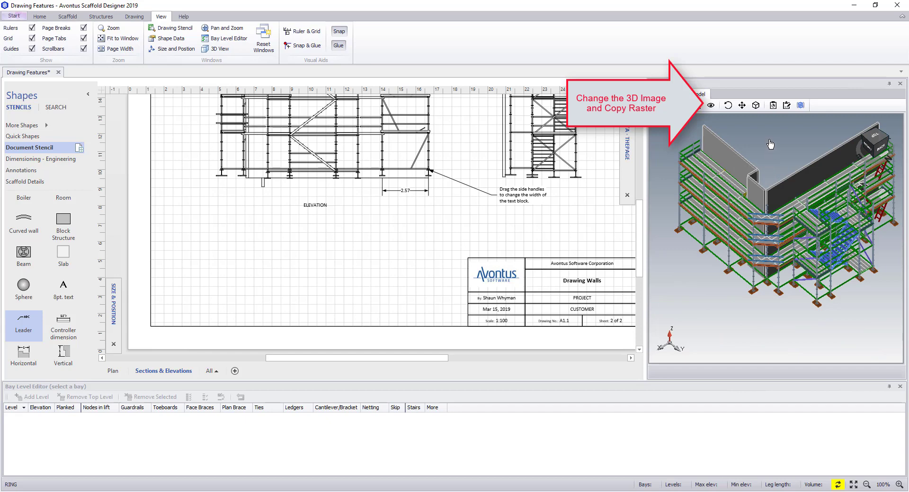
left_click(773, 105)
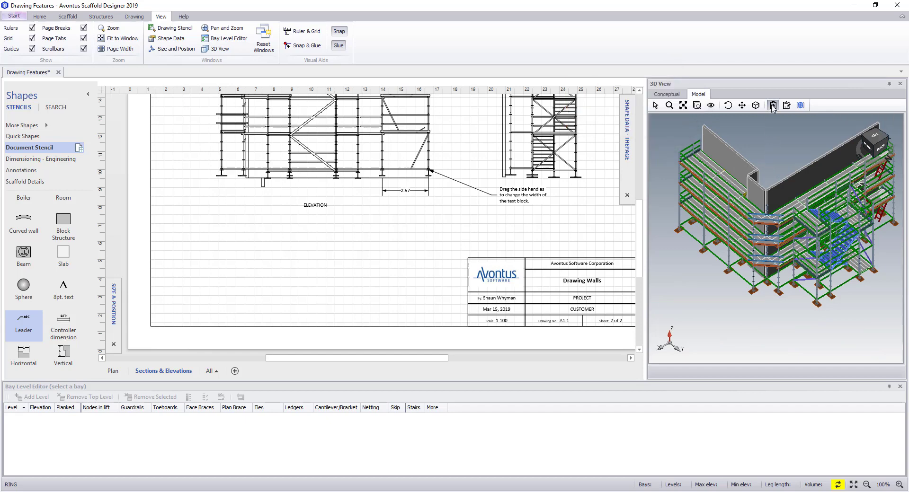
- Paste the copied 3D image and shrink it onto the sheet below the elevation
right_click(317, 267)
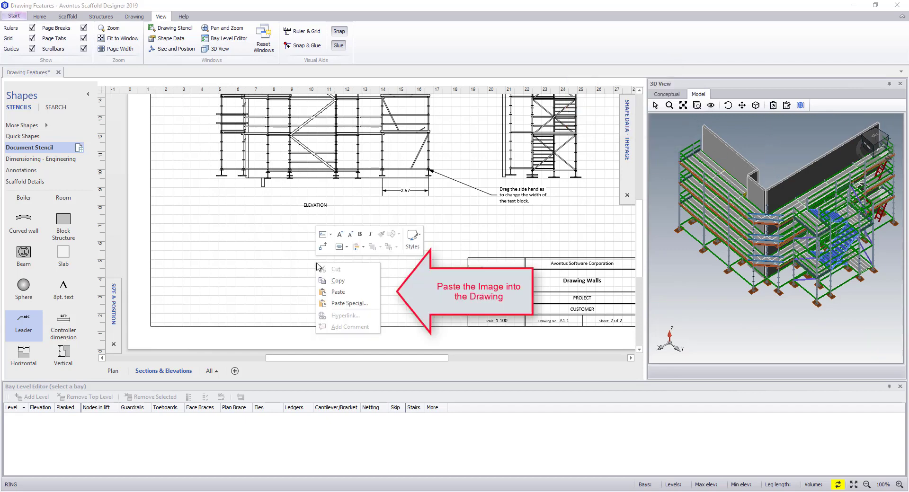
left_click(334, 291)
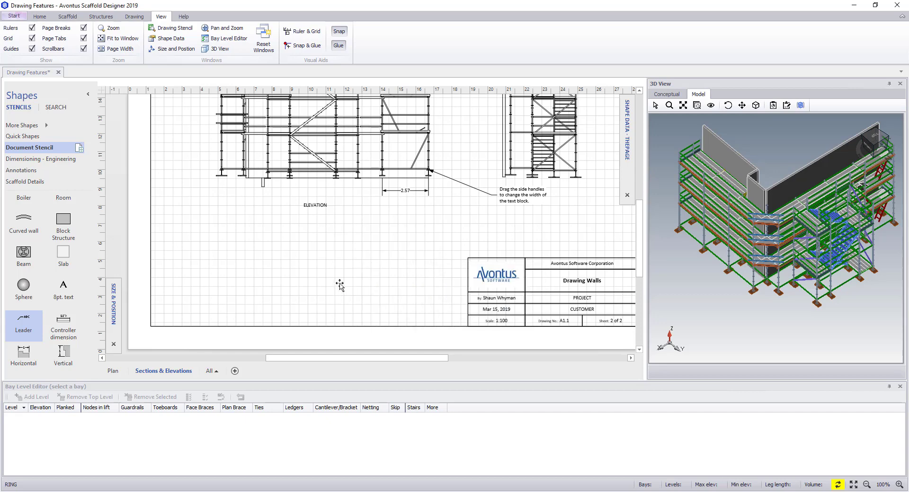
scroll(393, 244, "down", 2, "ctrl")
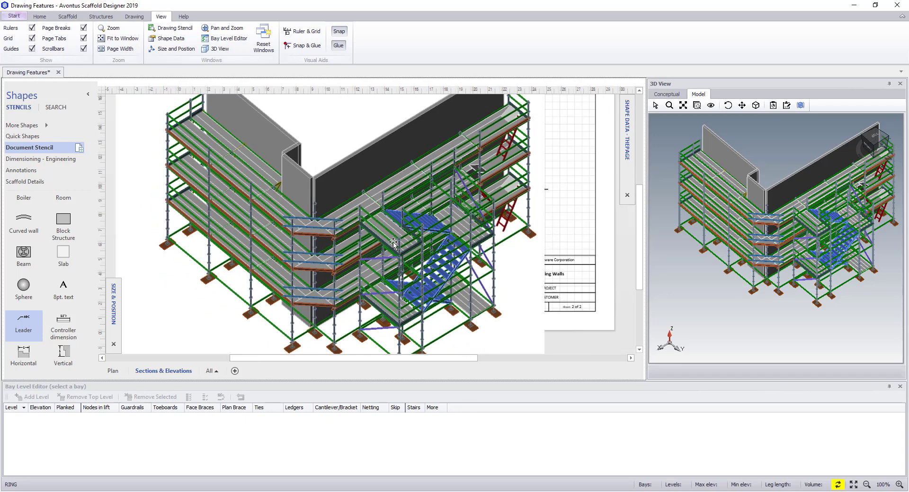
scroll(393, 244, "down", 2, "ctrl")
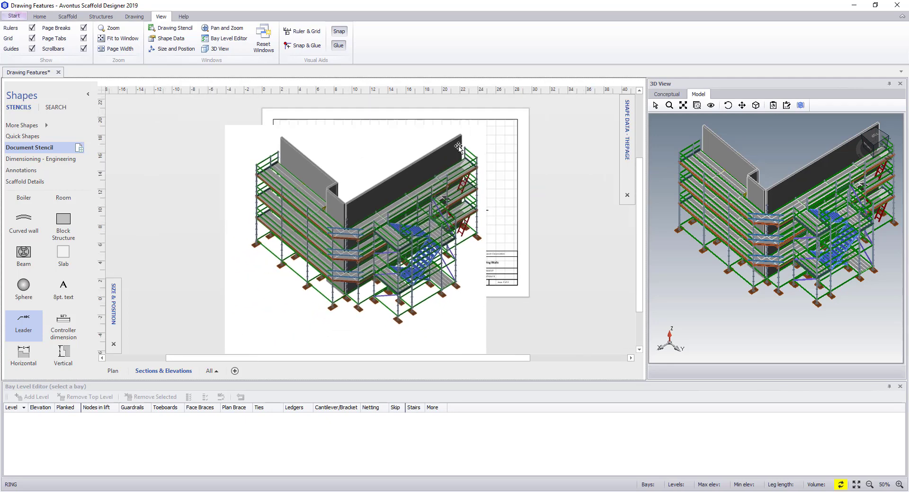
left_click(479, 134)
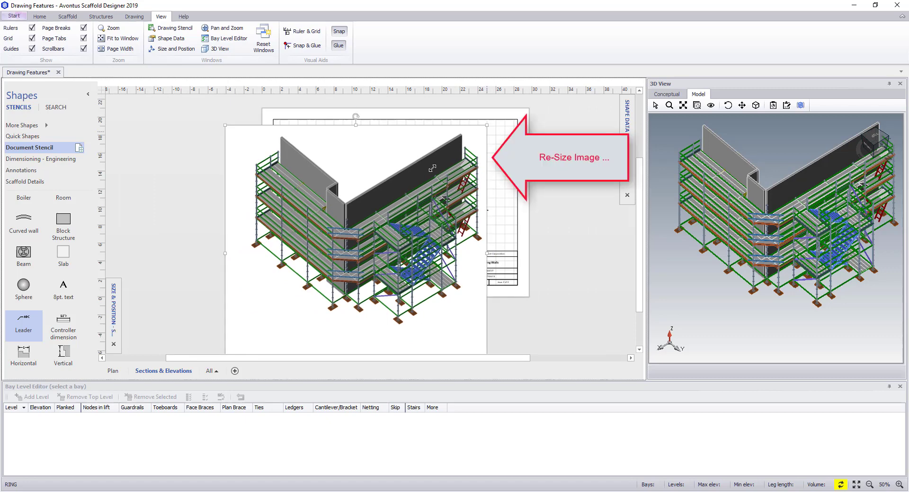
mouse_move(484, 126)
left_mouse_down()
mouse_move(402, 216)
mouse_move(338, 255)
mouse_move(335, 272)
left_mouse_up()
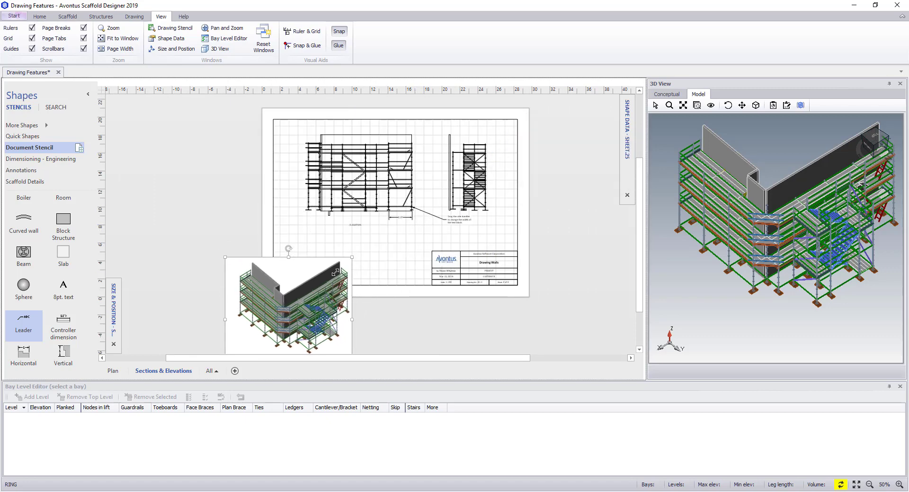
mouse_move(307, 301)
left_mouse_down()
mouse_move(337, 284)
mouse_move(353, 259)
mouse_move(292, 333)
mouse_move(279, 330)
mouse_move(311, 302)
left_mouse_up()
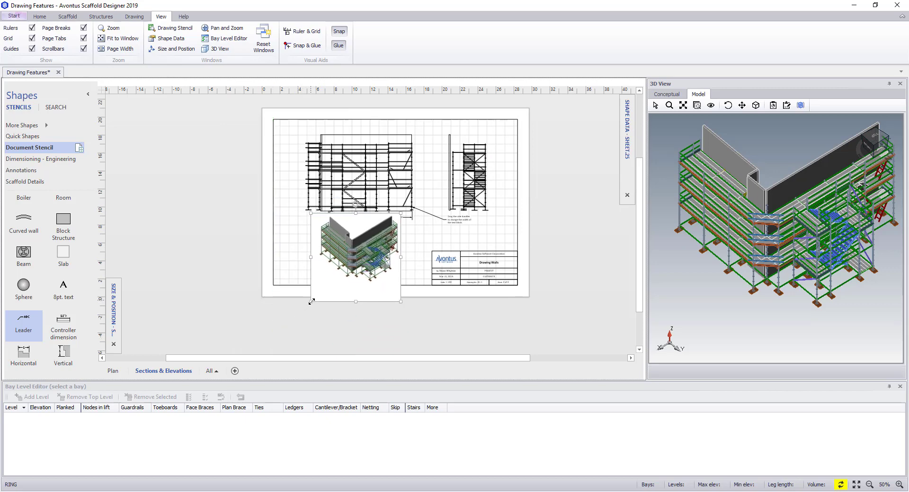
- Send the 3D image to back so the ELEVATION label and other shapes show over it
right_click(397, 273)
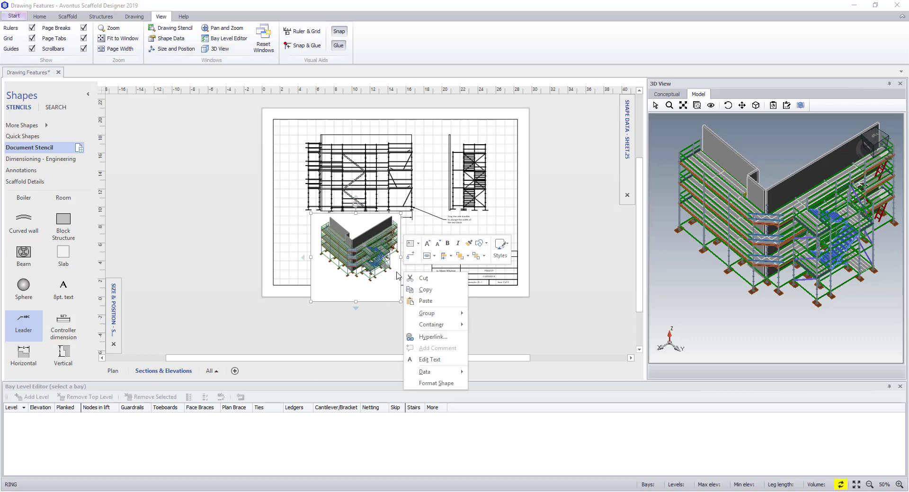
left_click(484, 259)
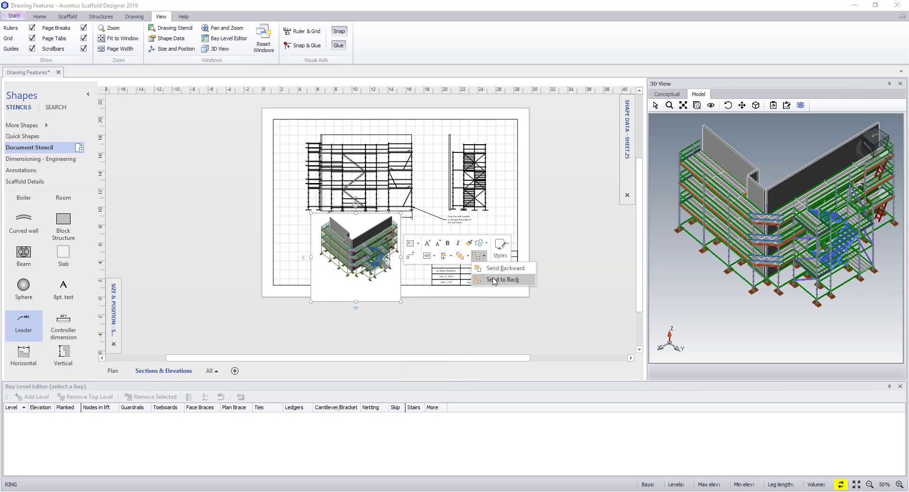
left_click(493, 281)
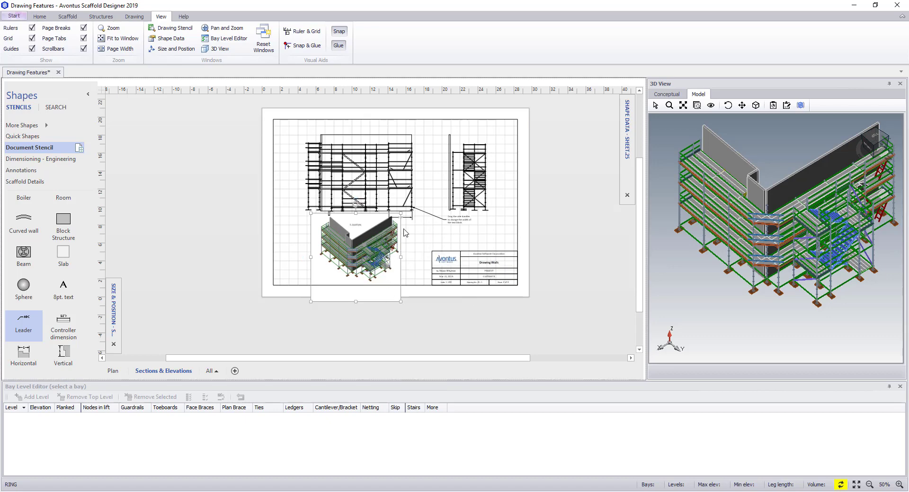
left_click_drag(399, 213, 398, 215)
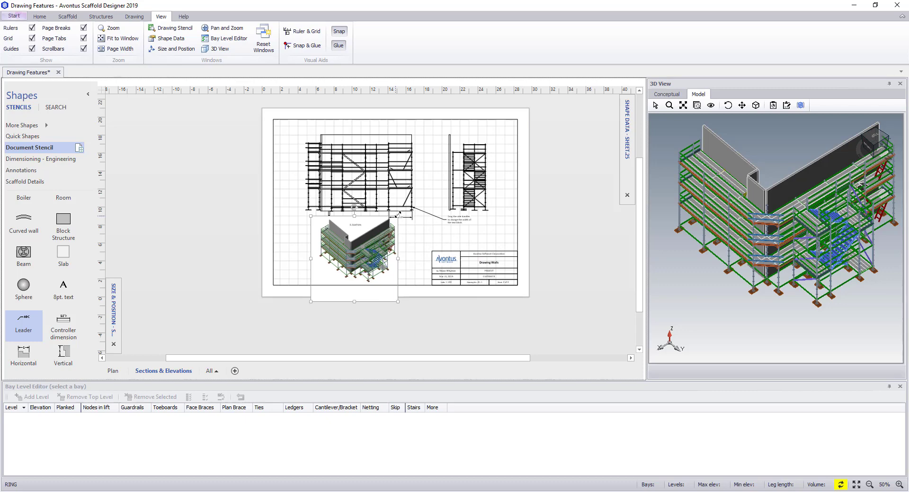
left_click(410, 245)
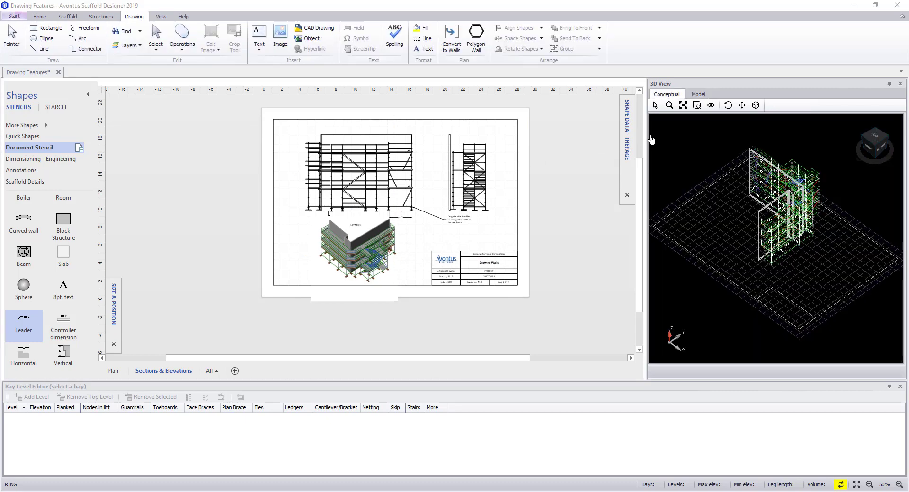
- Copy a zoomed-in close-up of the shaded 3D model as an image
left_click(698, 95)
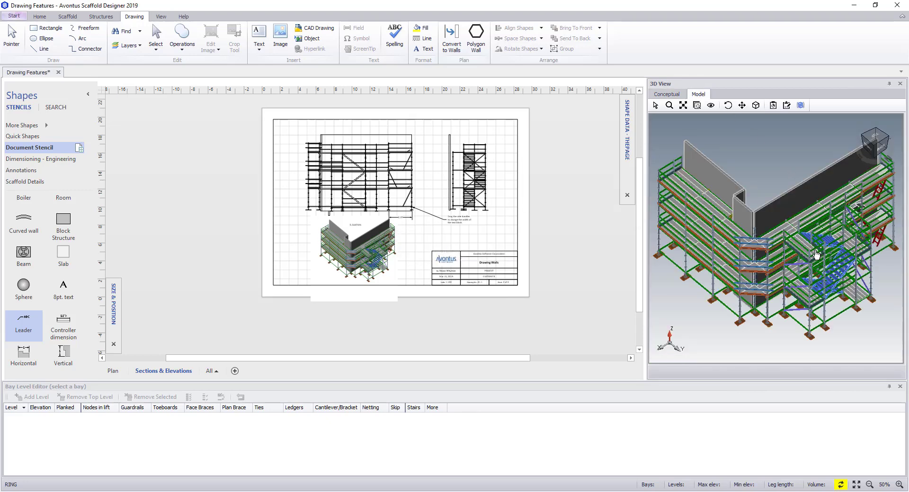
scroll(795, 239, "up", 5)
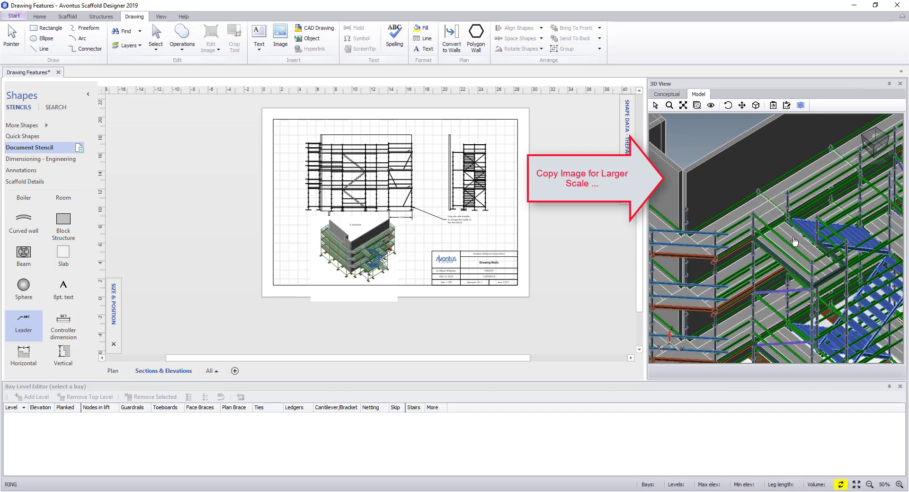
left_click(773, 105)
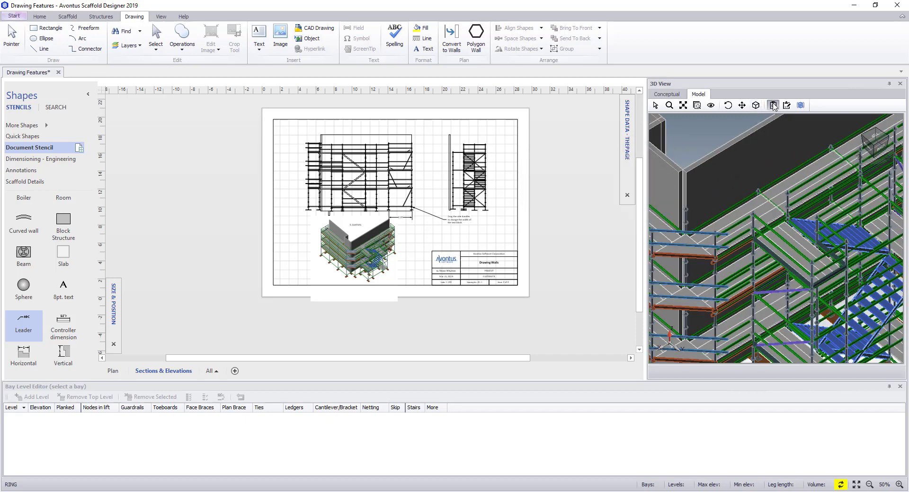
- Paste the close-up image and shrink it beside the first 3D image
right_click(429, 241)
left_click(447, 261)
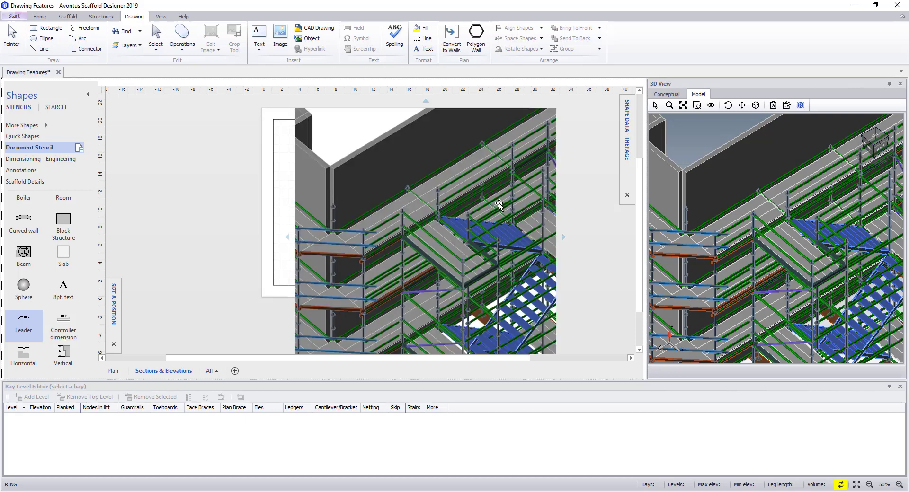
left_click(547, 124)
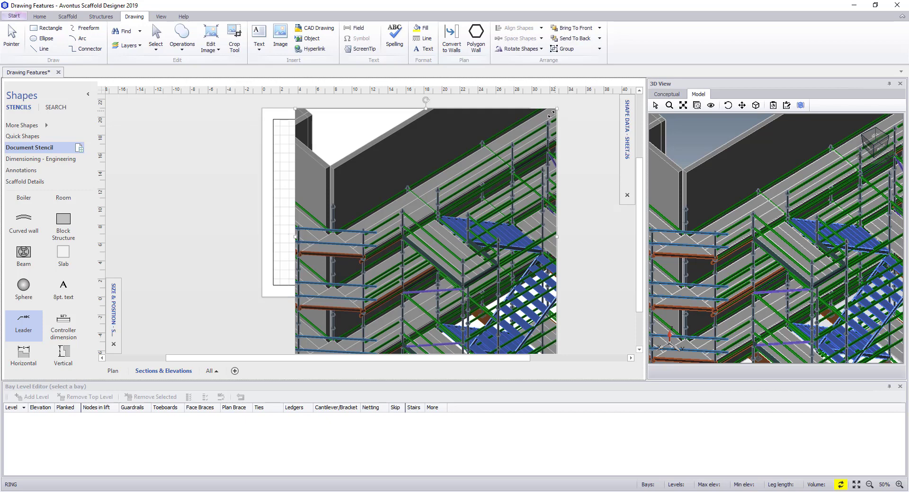
mouse_move(551, 115)
left_mouse_down()
mouse_move(357, 315)
mouse_move(397, 258)
mouse_move(434, 233)
left_mouse_up()
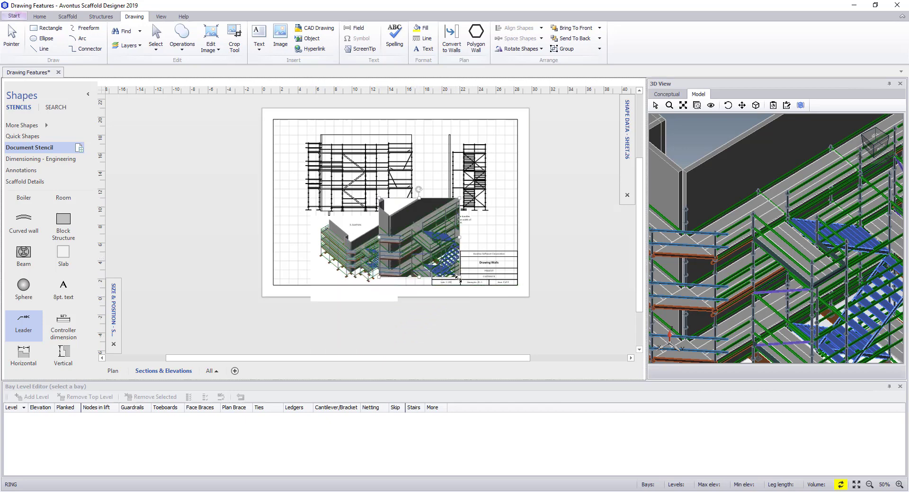
left_click_drag(456, 275, 450, 265)
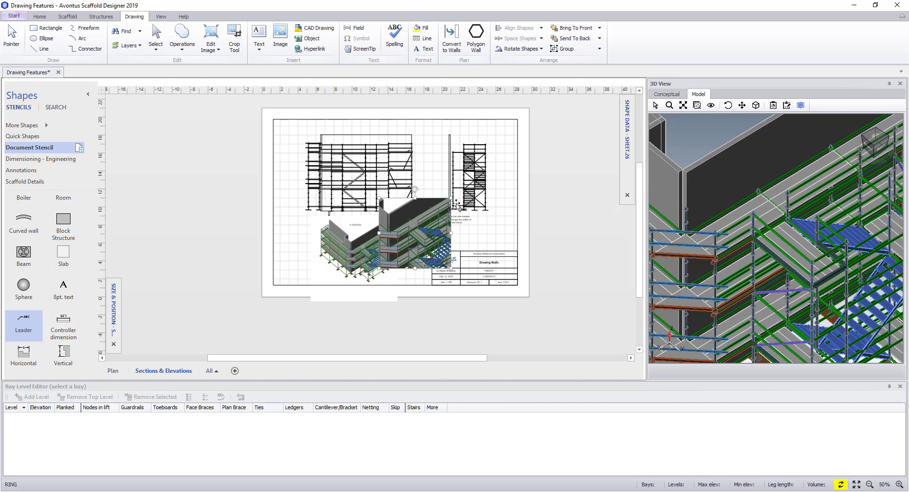
- Crop the close-up image to a small square around the stairs and move it under the dimension line
scroll(454, 218, "up", 1, "ctrl")
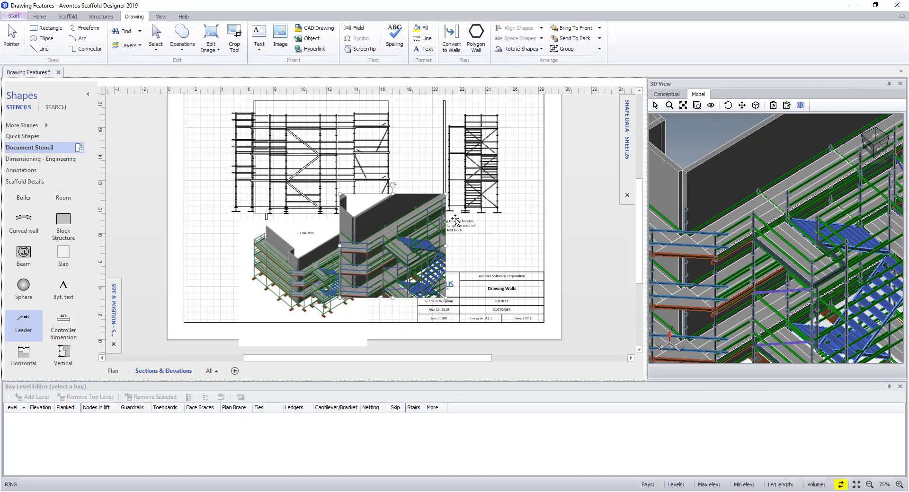
scroll(456, 220, "up", 1, "ctrl")
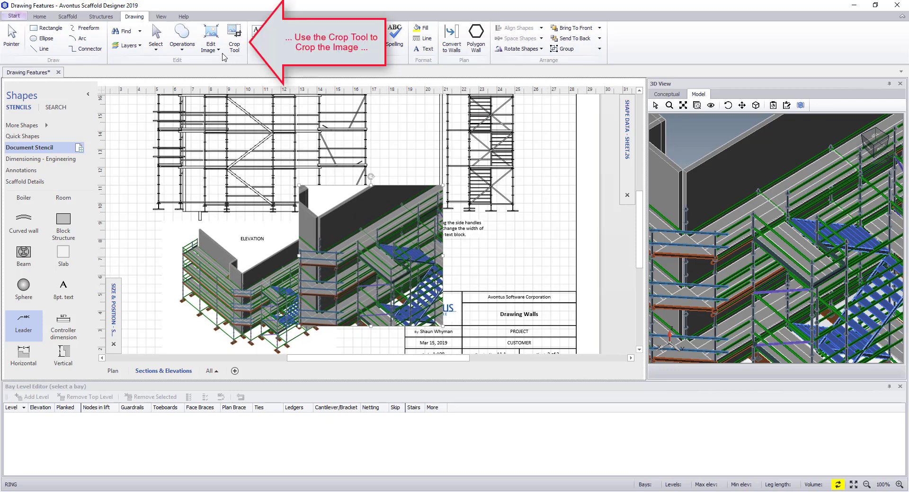
left_click(234, 38)
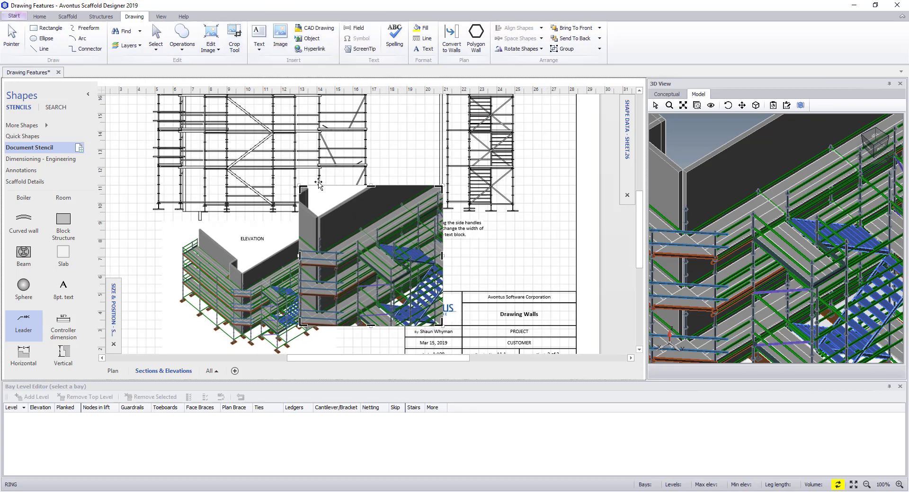
left_click_drag(301, 187, 337, 223)
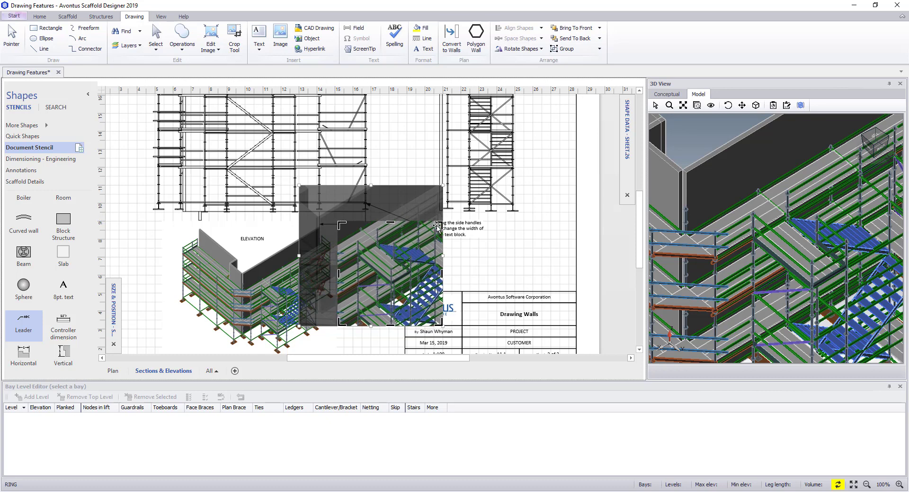
left_click_drag(440, 224, 399, 269)
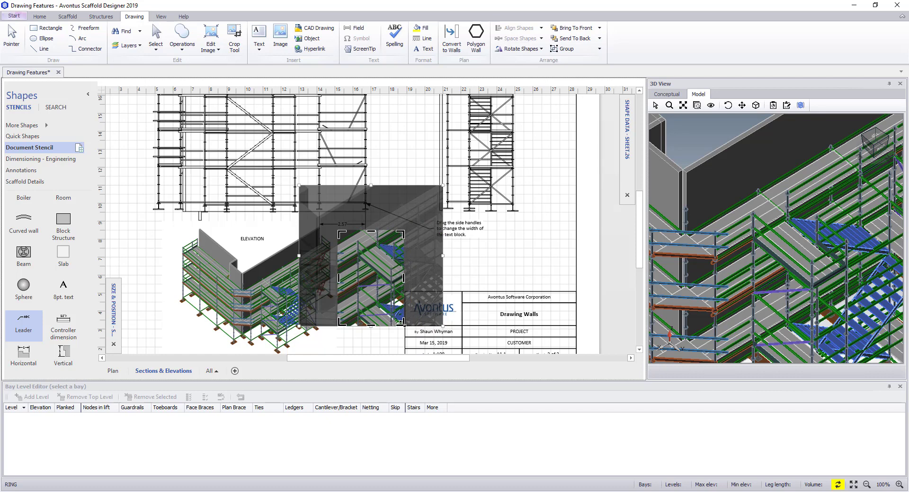
left_click_drag(402, 323, 395, 286)
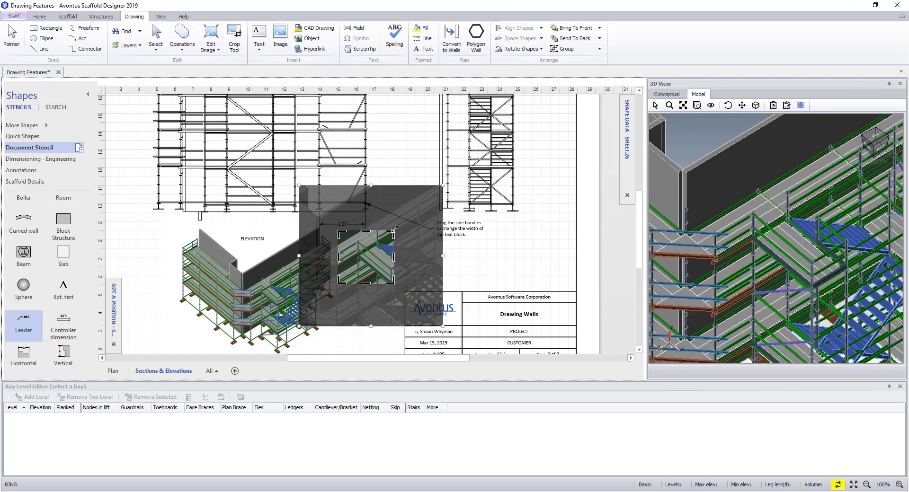
left_click_drag(397, 226, 398, 224)
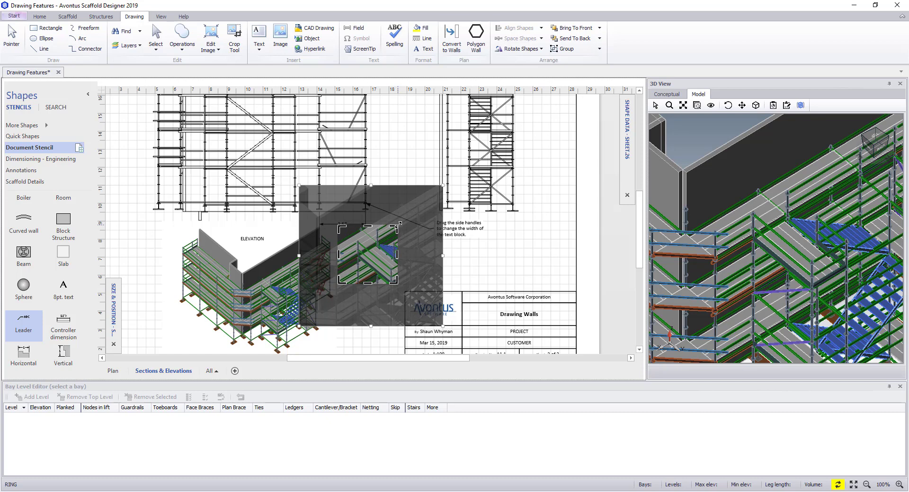
left_click(506, 256)
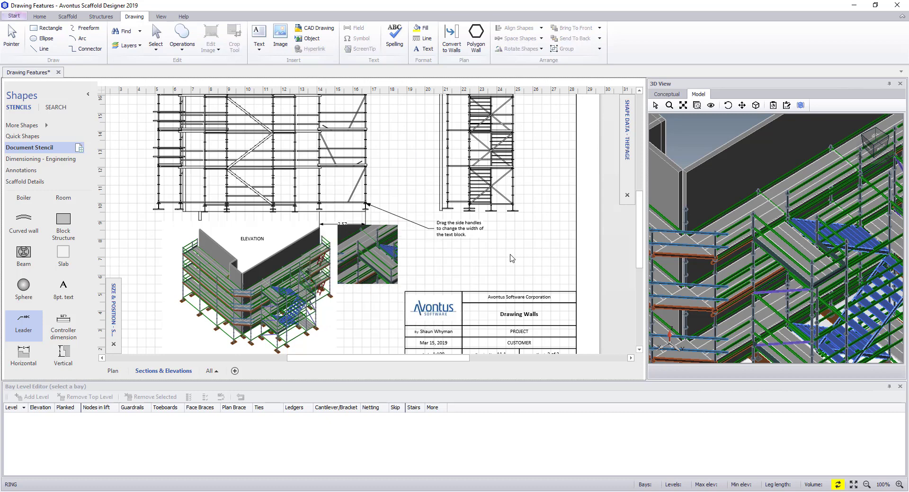
left_click(385, 258)
left_click_drag(383, 254, 387, 269)
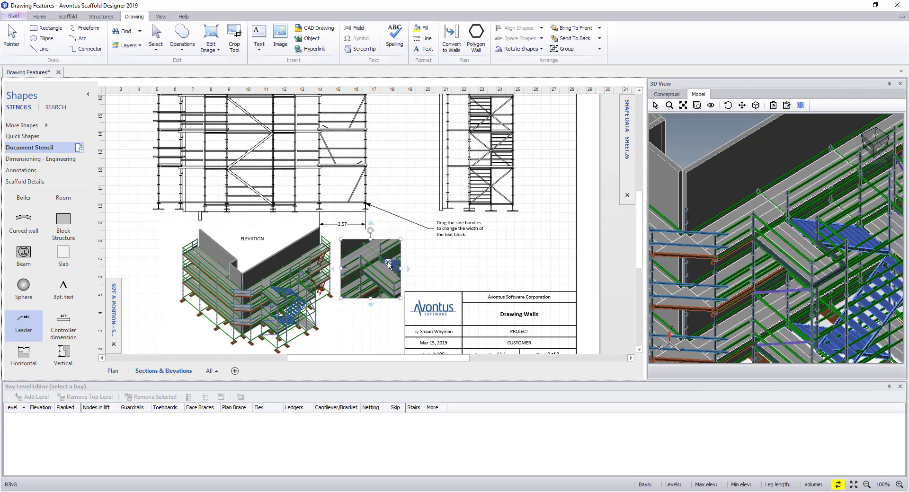
- In Format Image's Compression settings, enable Delete cropped areas of pictures for the stair detail
left_click(234, 39)
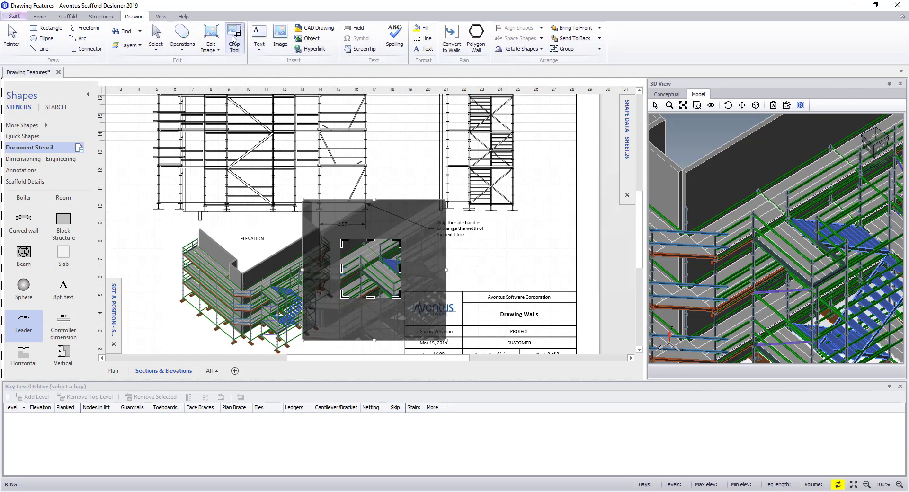
left_click(218, 49)
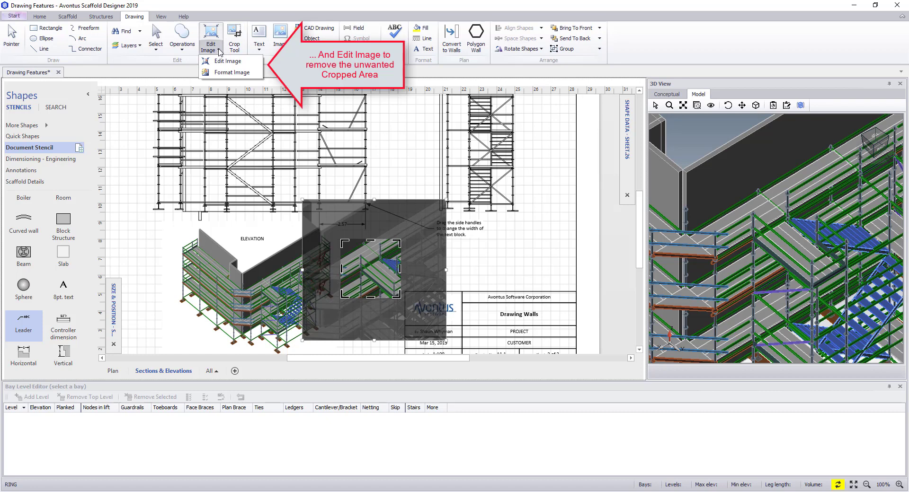
left_click(229, 72)
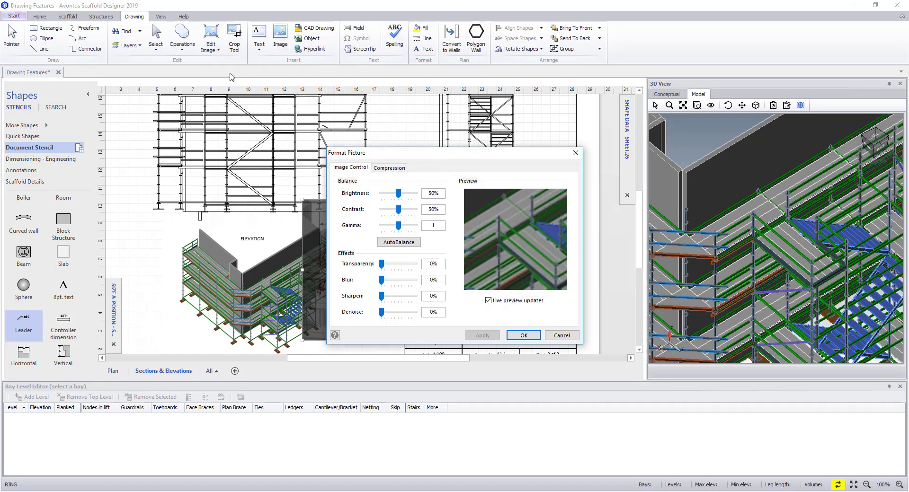
left_click(388, 169)
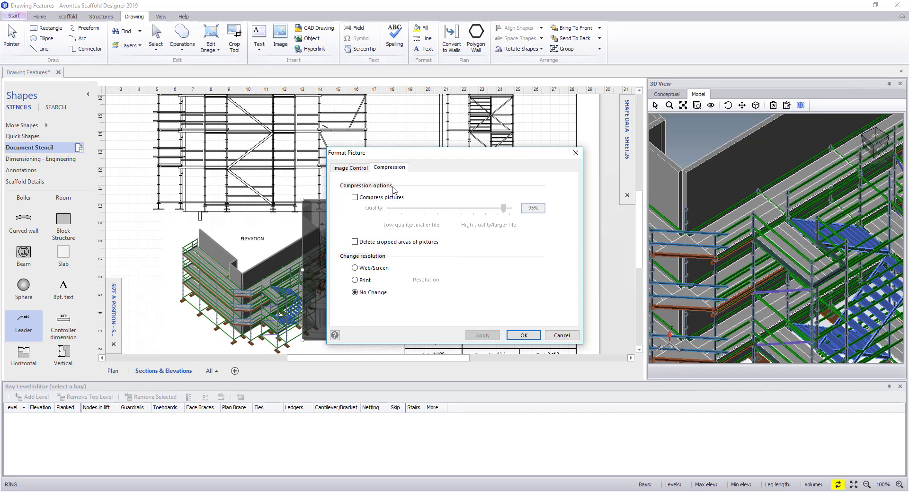
left_click(355, 243)
left_click(462, 284)
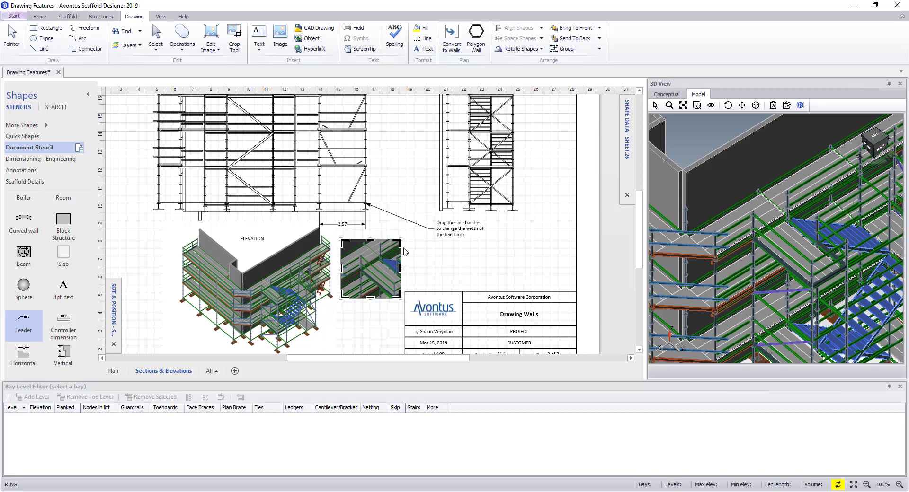